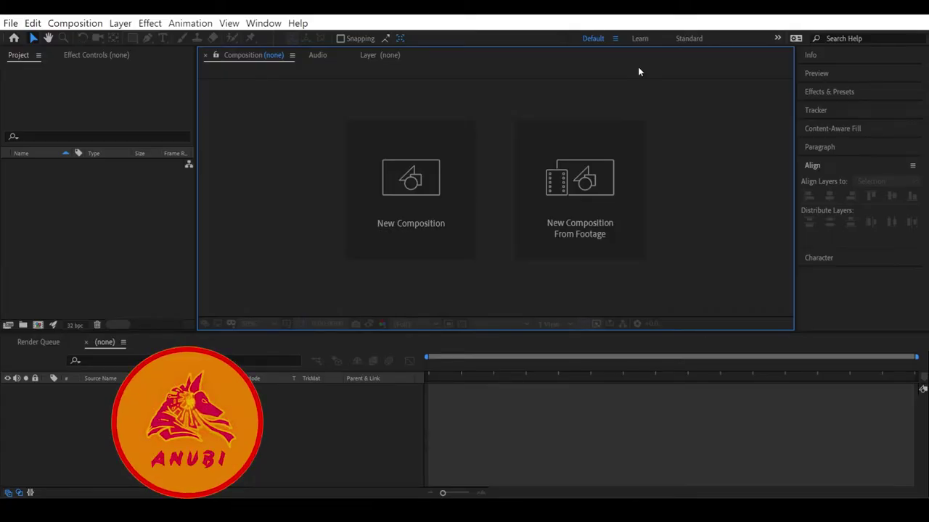
- Make a new 1920×1080, 30 fps, 10-second composition named Comp 1 with a white background
{"action": "left_click", "coordinate": [426, 171]}
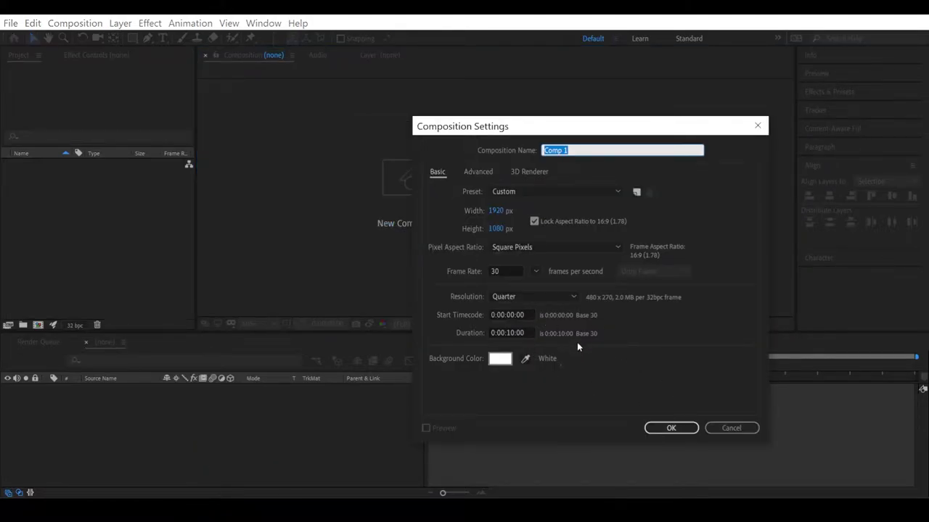
{"action": "left_click", "coordinate": [664, 426]}
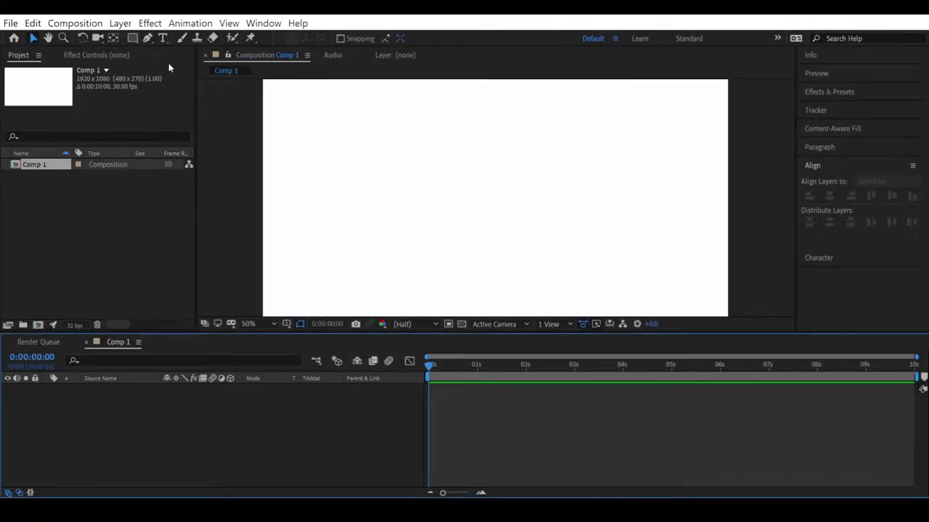
- Add a text layer reading 'Anubis' to the composition
{"action": "left_click", "coordinate": [162, 38]}
{"action": "left_click", "coordinate": [421, 187]}
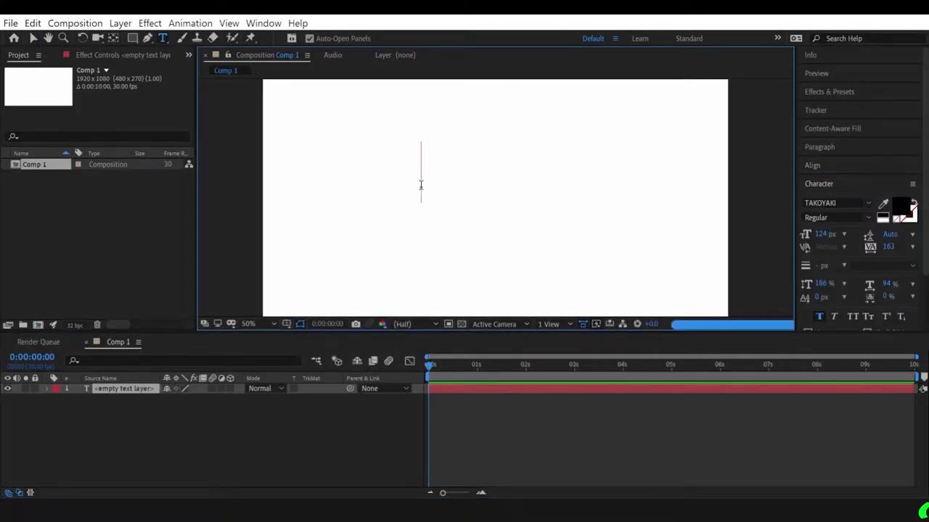
{"action": "type", "text": "An"}
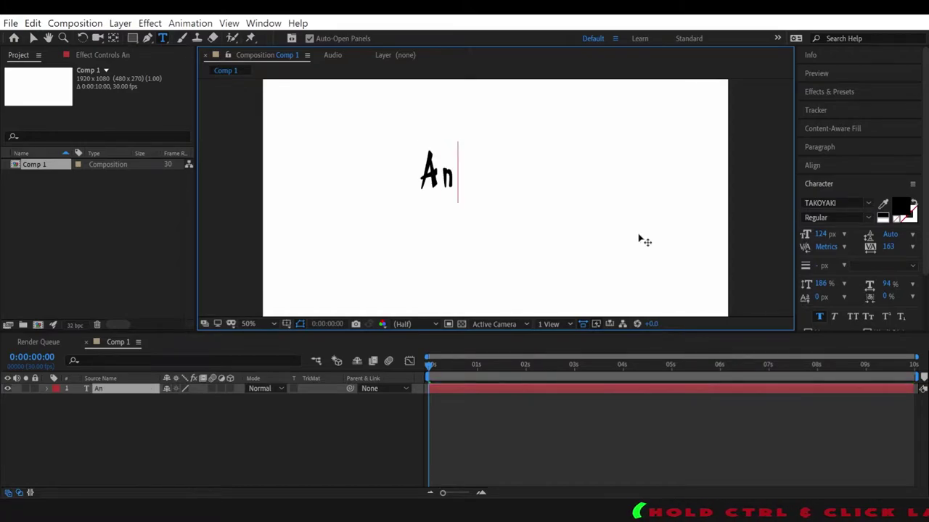
{"action": "type", "text": "ubis"}
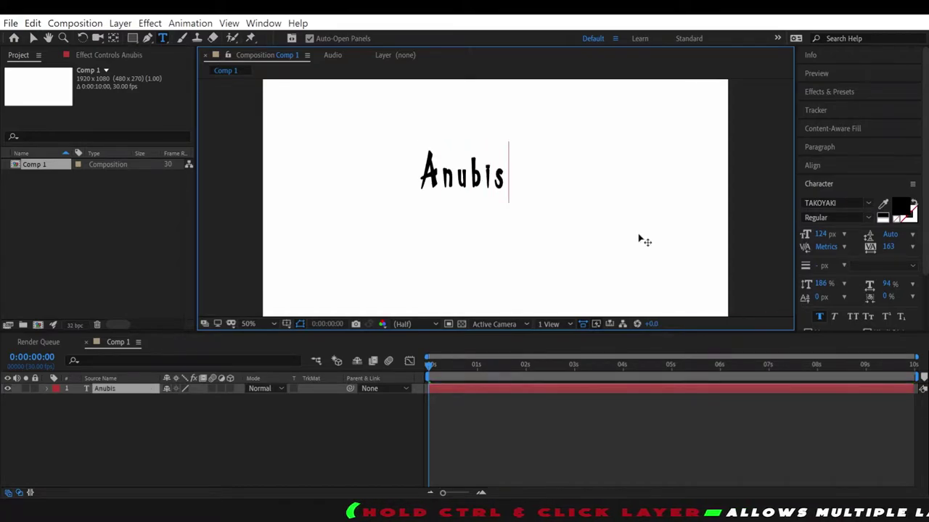
{"action": "key", "text": "KP_Enter"}
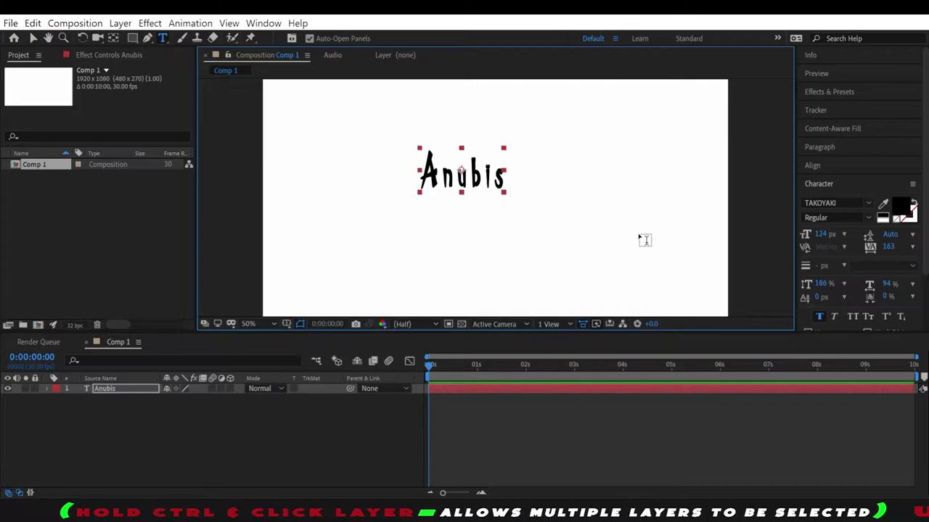
- Center the Anubis text horizontally and vertically in the composition, then reselect its layer
{"action": "left_click", "coordinate": [828, 168]}
{"action": "left_click", "coordinate": [829, 197]}
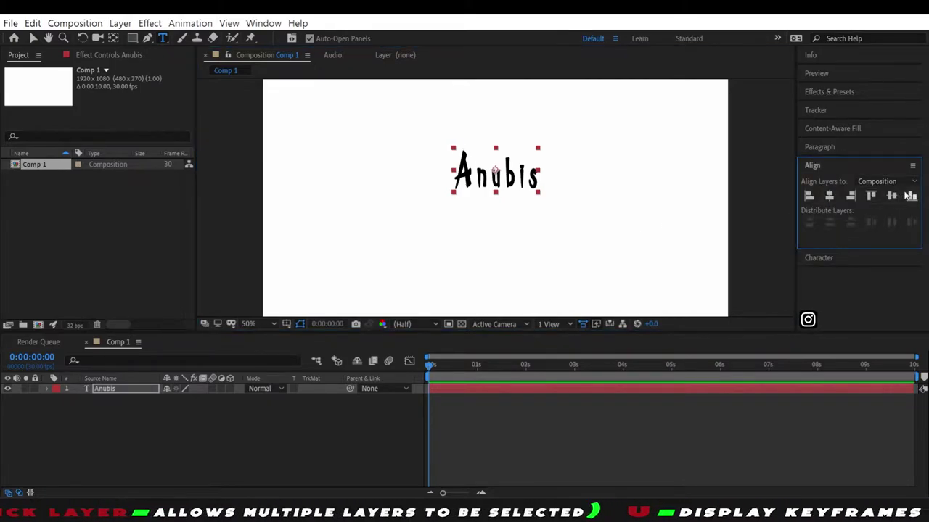
{"action": "left_click", "coordinate": [892, 196]}
{"action": "left_click", "coordinate": [235, 419]}
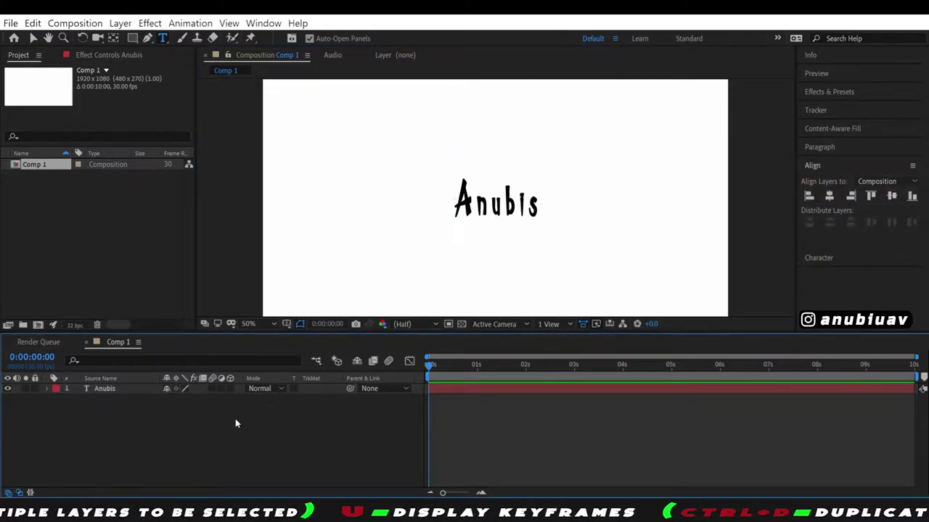
{"action": "left_click", "coordinate": [106, 388]}
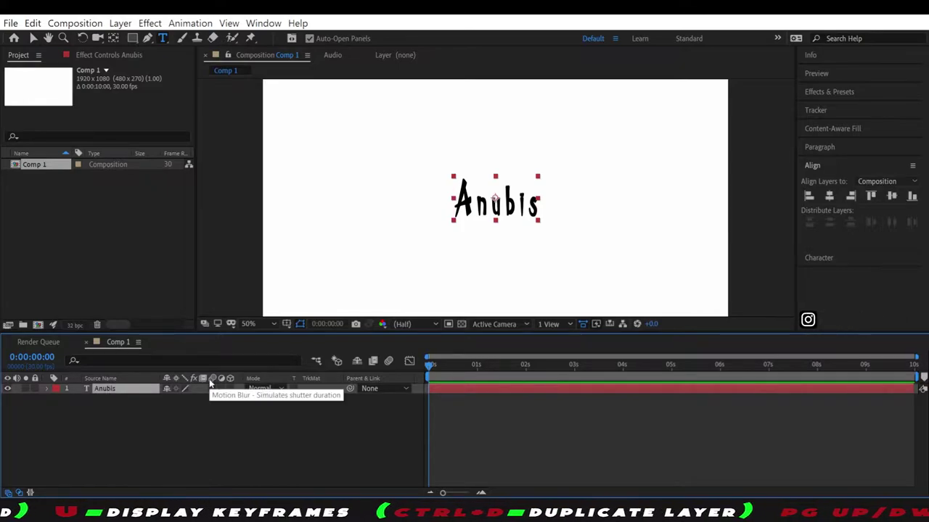
- Keyframe the Anubis layer at time zero with 1000% Scale and 0% Opacity
{"action": "key", "text": "s"}
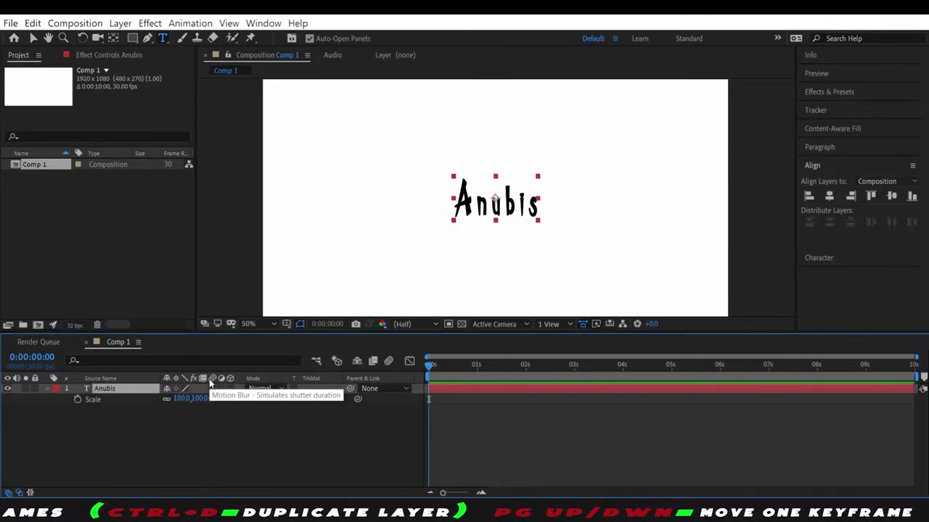
{"action": "key", "text": "shift+t"}
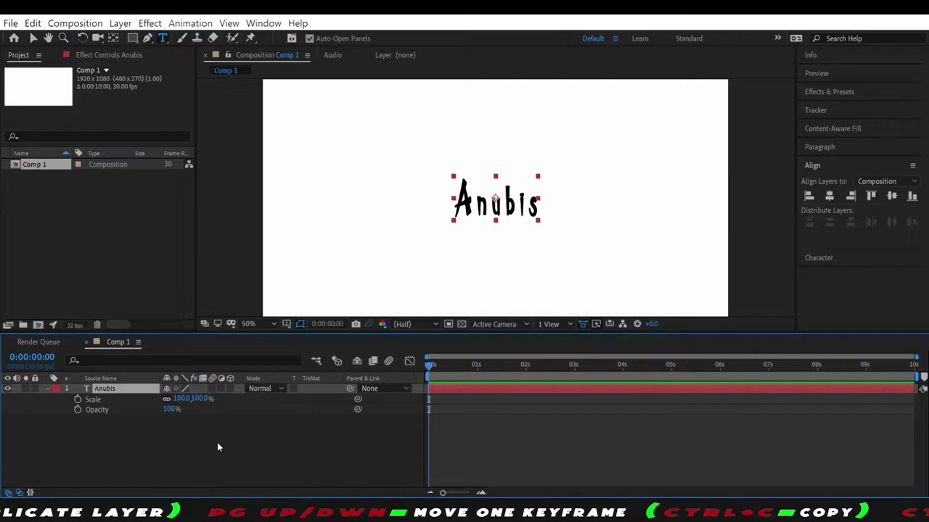
{"action": "left_click", "coordinate": [78, 400]}
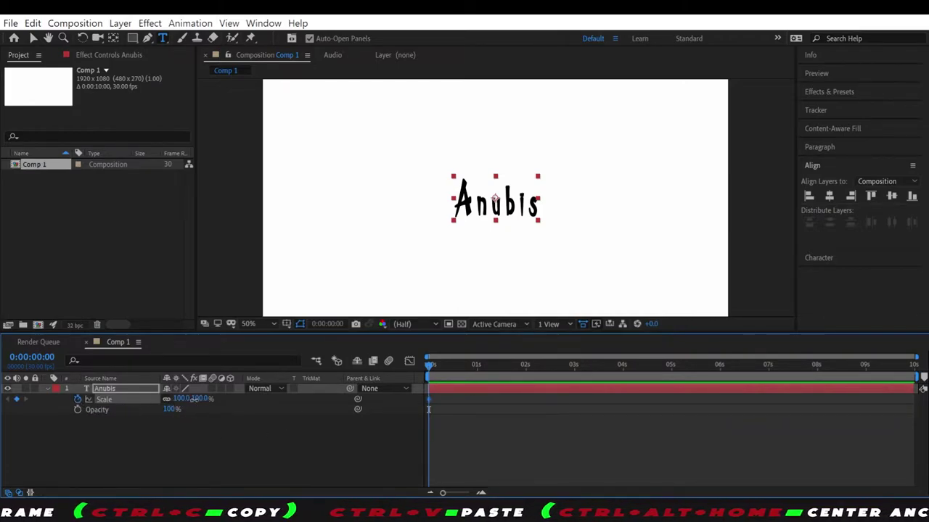
{"action": "left_click", "coordinate": [199, 399]}
{"action": "type", "text": "10"}
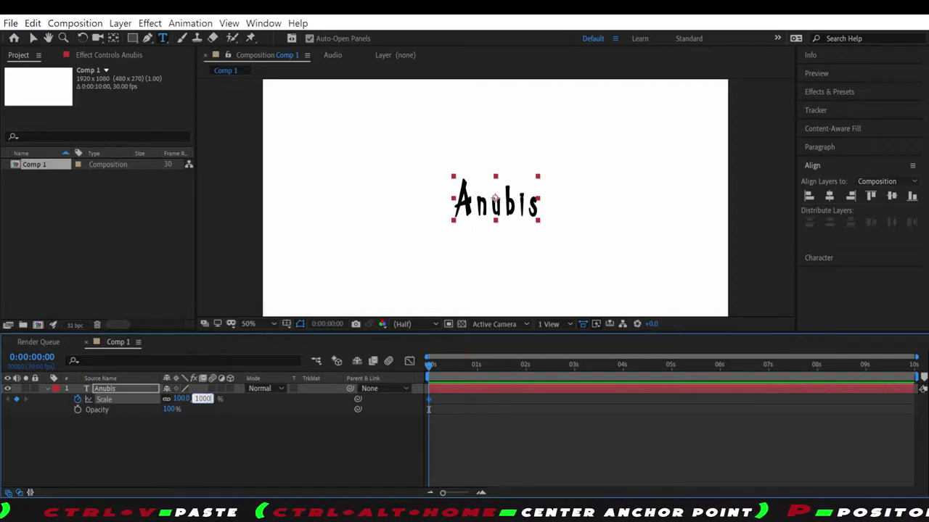
{"action": "key", "text": "Return"}
{"action": "left_click", "coordinate": [168, 409]}
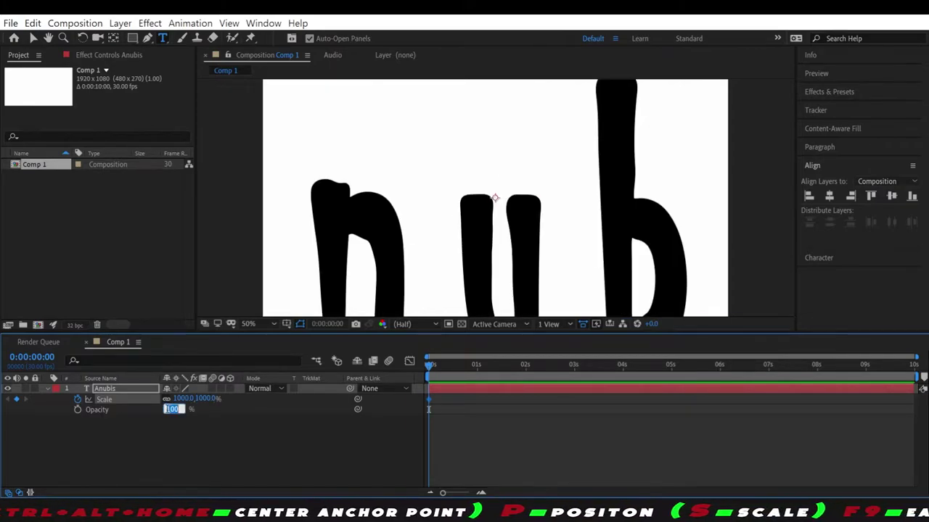
{"action": "type", "text": "0"}
{"action": "key", "text": "Return"}
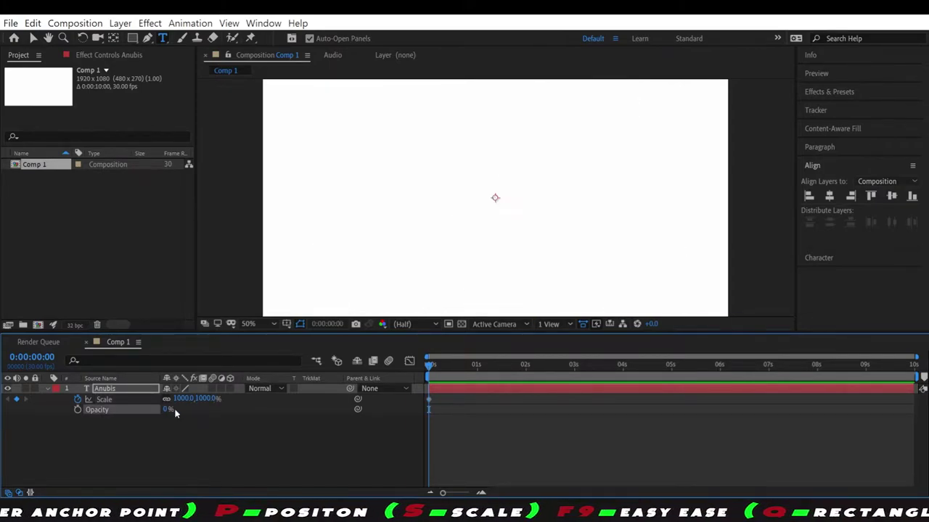
{"action": "left_click", "coordinate": [78, 410]}
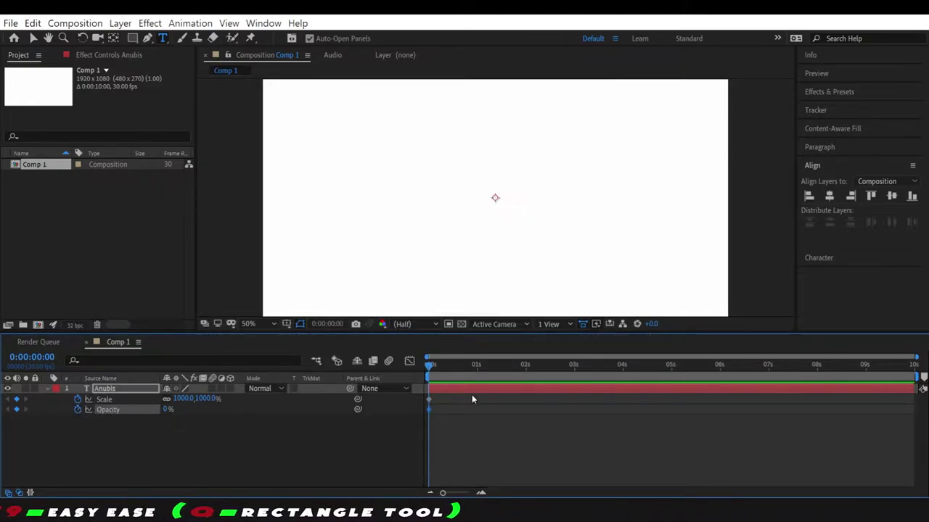
- Keyframe Opacity at 100% on frame 2 and Scale at 100% on frame 4
{"action": "key", "text": "Page_Down"}
{"action": "key", "text": "Page_Down"}
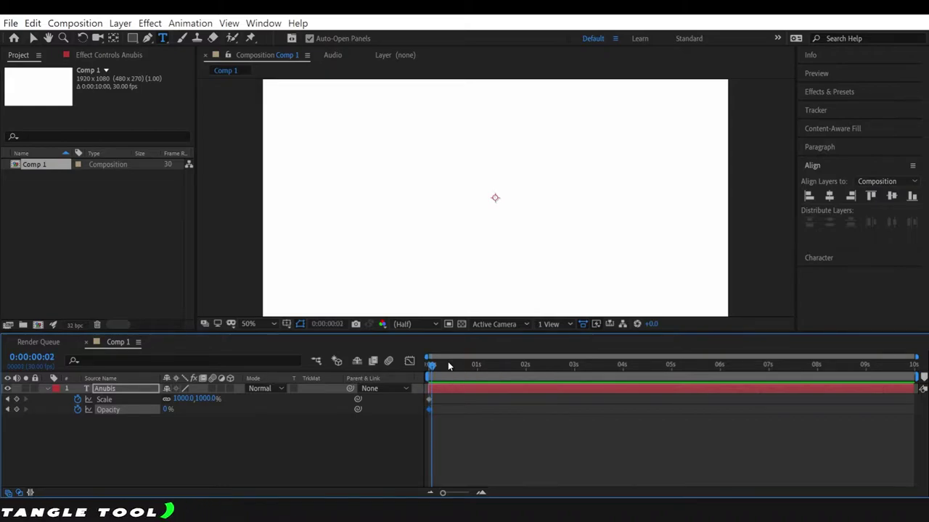
{"action": "key", "text": "Page_Down"}
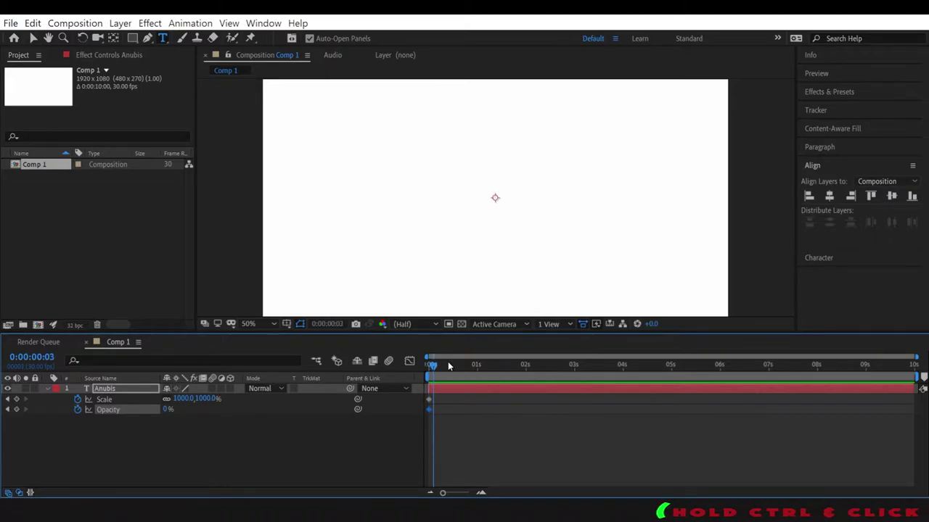
{"action": "key", "text": "Page_Up"}
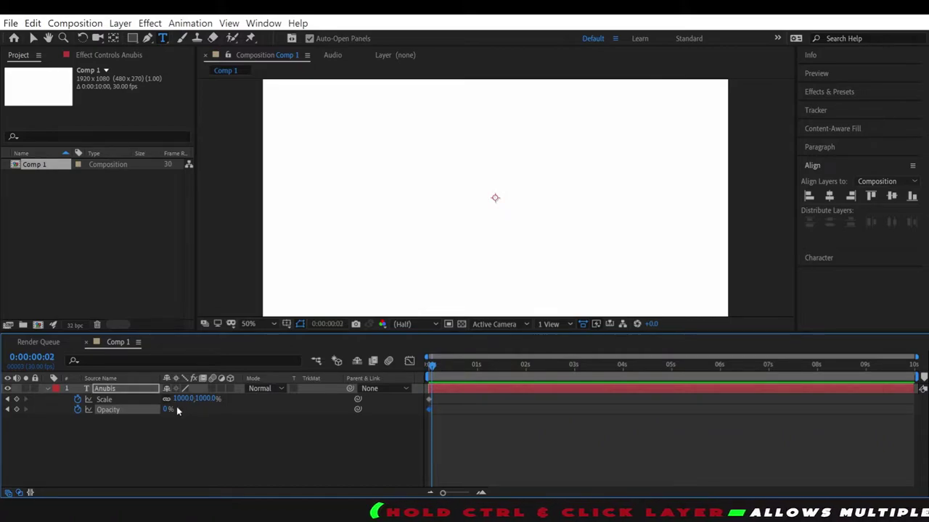
{"action": "left_click", "coordinate": [168, 410]}
{"action": "type", "text": "100"}
{"action": "key", "text": "Return"}
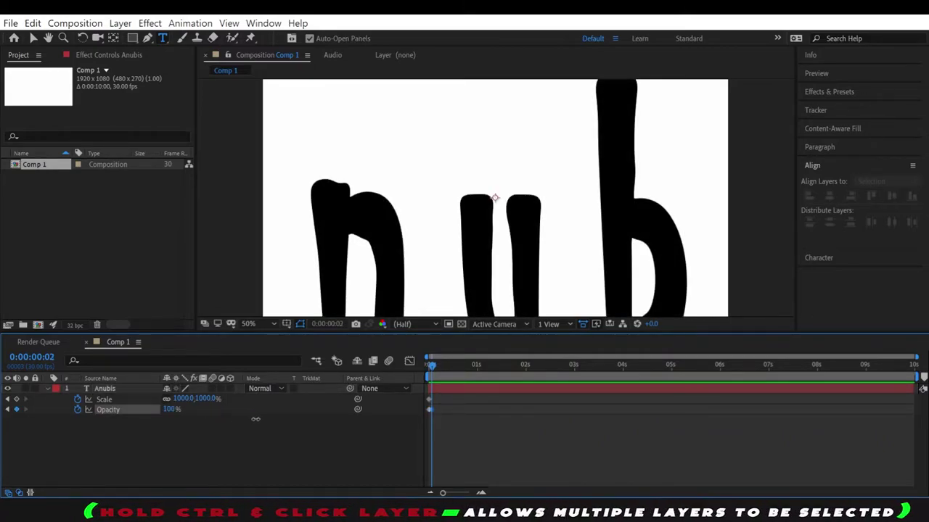
{"action": "left_click", "coordinate": [473, 385]}
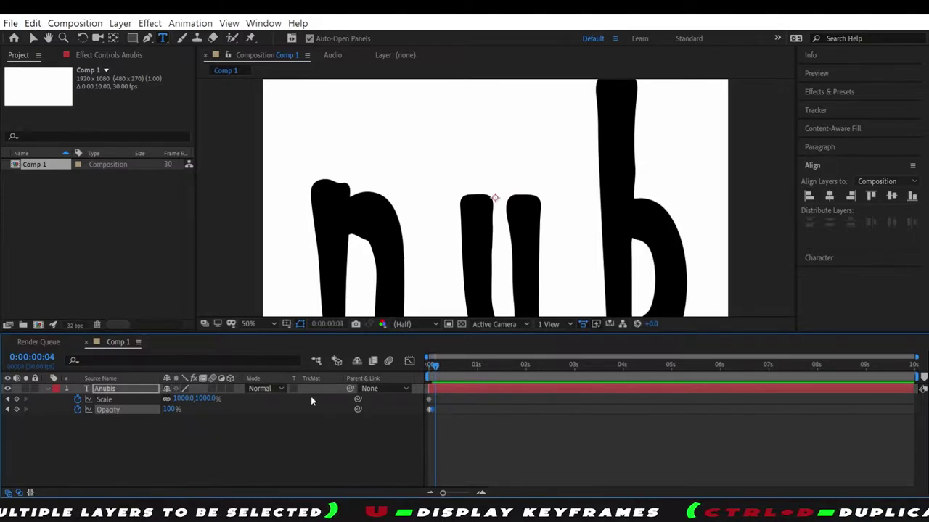
{"action": "left_click", "coordinate": [211, 398]}
{"action": "type", "text": "10"}
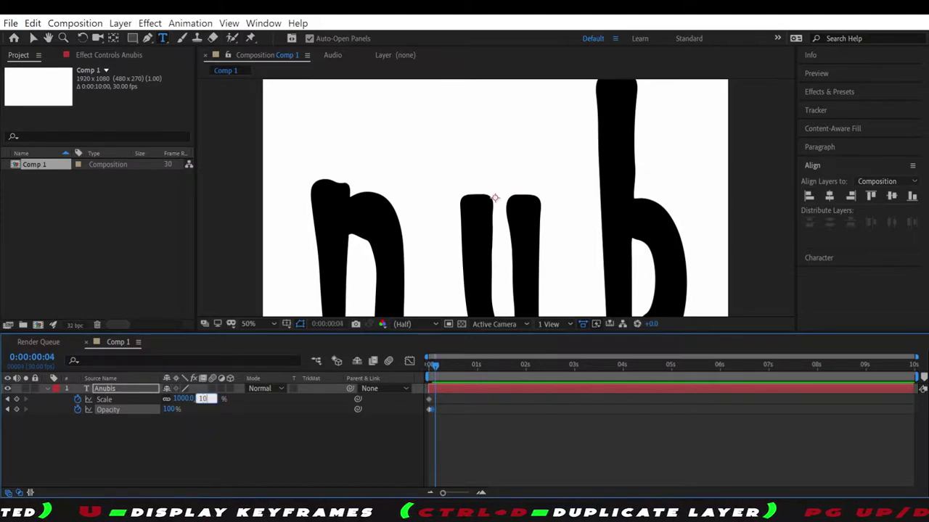
{"action": "key", "text": "Return"}
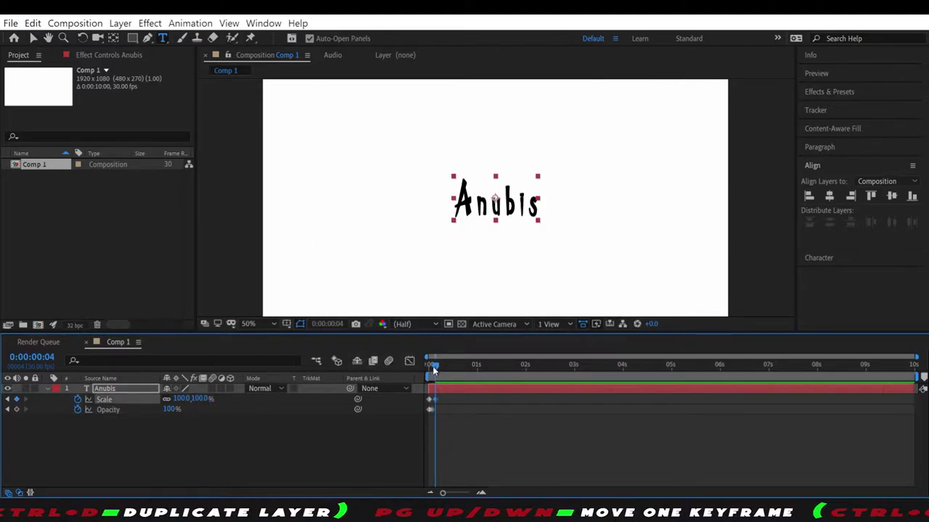
- Preview from the start, then apply Easy Ease (F9) to all Anubis Scale and Opacity keyframes
{"action": "left_click_drag", "start_coordinate": [435, 367], "coordinate": [388, 365]}
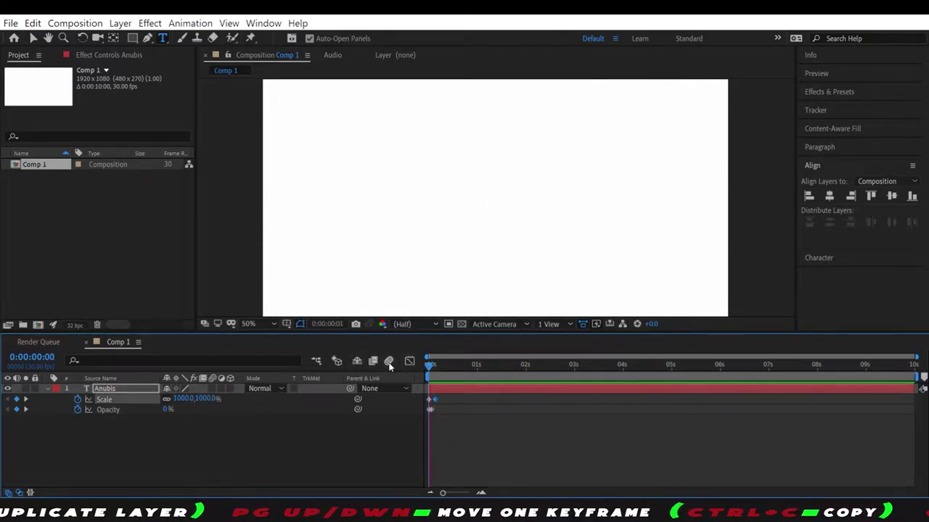
{"action": "key", "text": "space"}
{"action": "left_click_drag", "start_coordinate": [442, 415], "coordinate": [435, 406]}
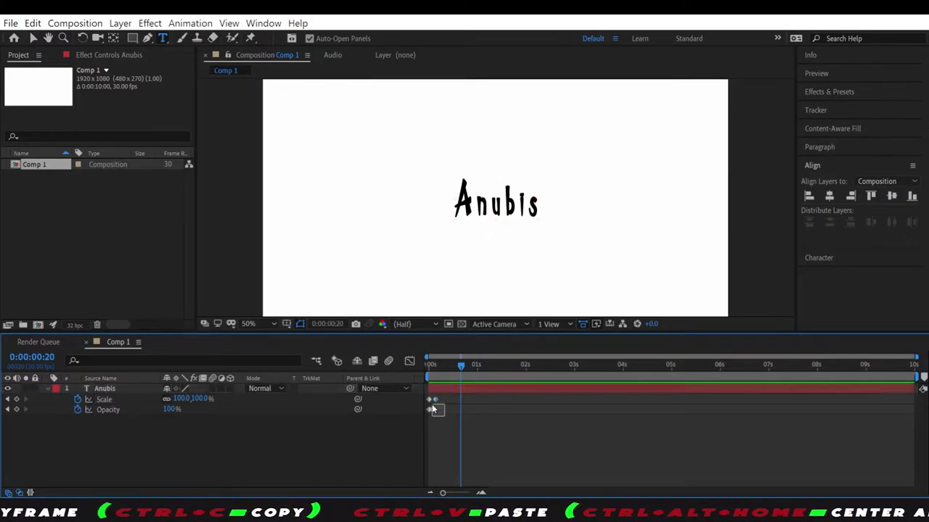
{"action": "left_click_drag", "start_coordinate": [435, 409], "coordinate": [434, 405]}
{"action": "key", "text": "F9"}
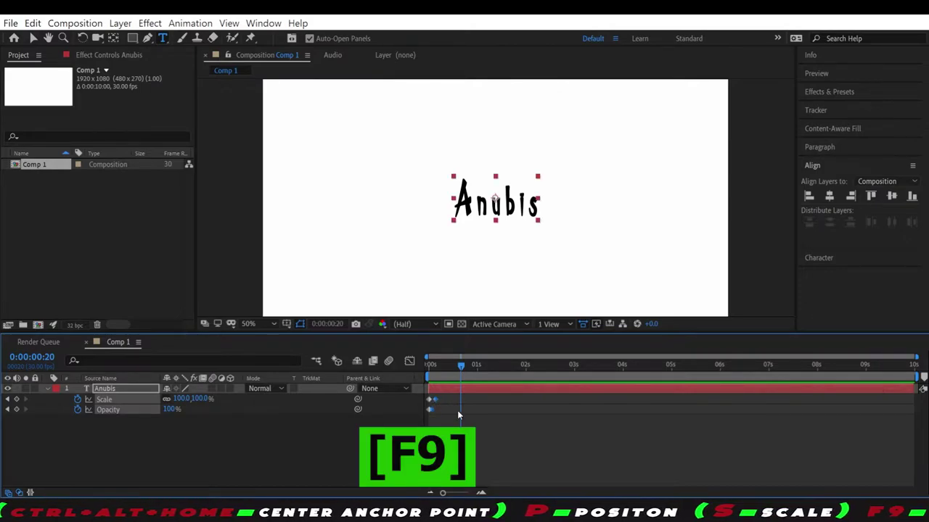
{"action": "left_click", "coordinate": [434, 401]}
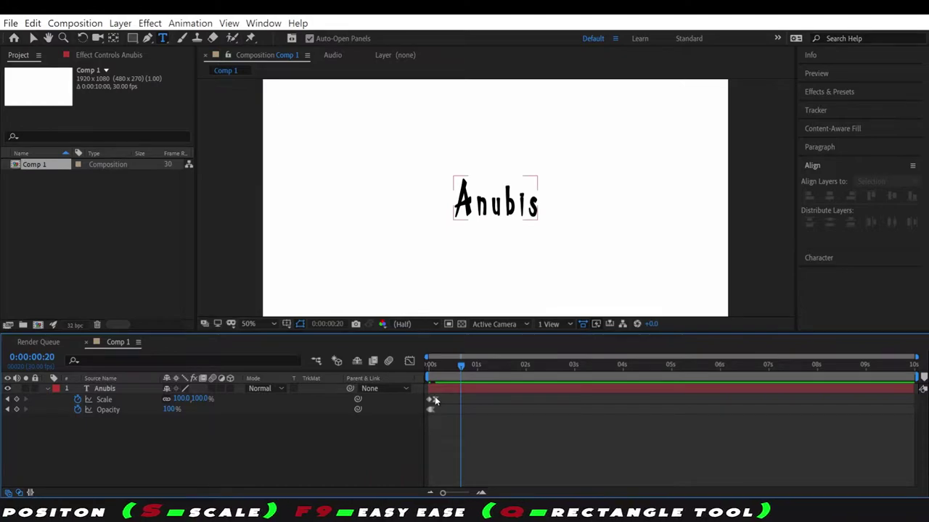
- Give the Scale keyframe continuous velocity with 90% incoming influence
{"action": "right_click", "coordinate": [434, 401]}
{"action": "left_click", "coordinate": [500, 373]}
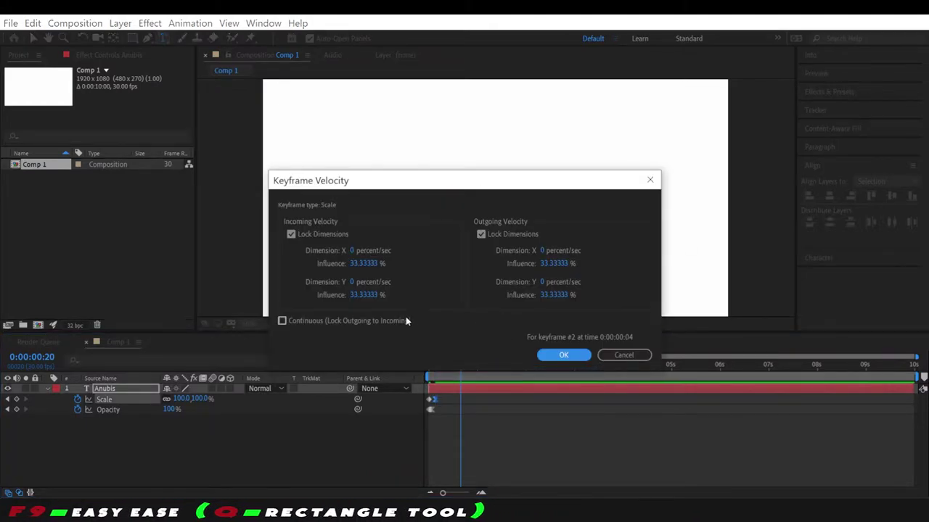
{"action": "left_click", "coordinate": [282, 321]}
{"action": "left_click", "coordinate": [364, 295]}
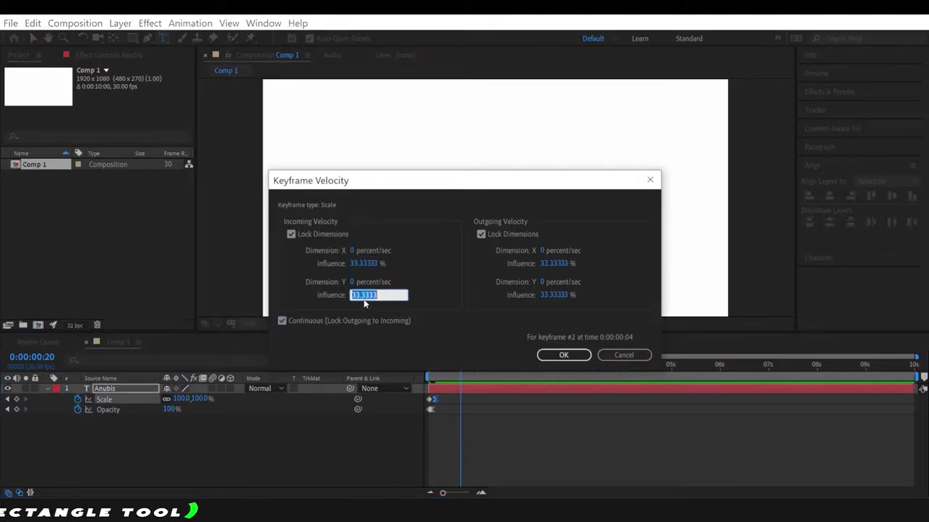
{"action": "type", "text": "90"}
{"action": "key", "text": "Return"}
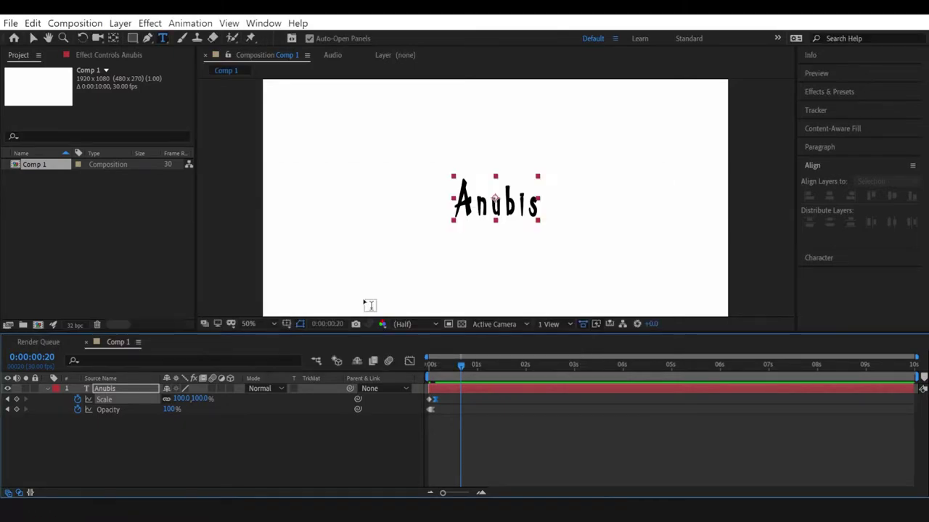
- Give the Opacity keyframe continuous velocity with 80% incoming influence, then preview from the start
{"action": "right_click", "coordinate": [433, 411]}
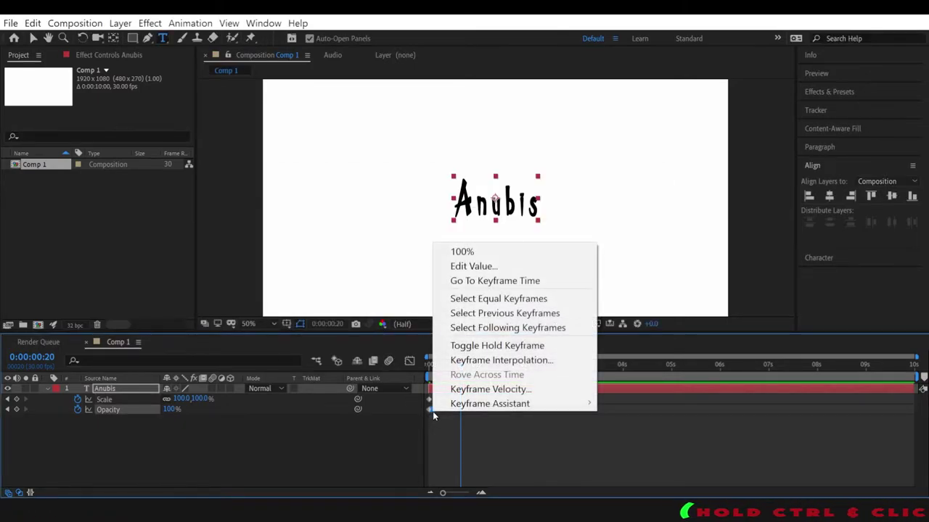
{"action": "left_click", "coordinate": [498, 387]}
{"action": "left_click", "coordinate": [356, 250]}
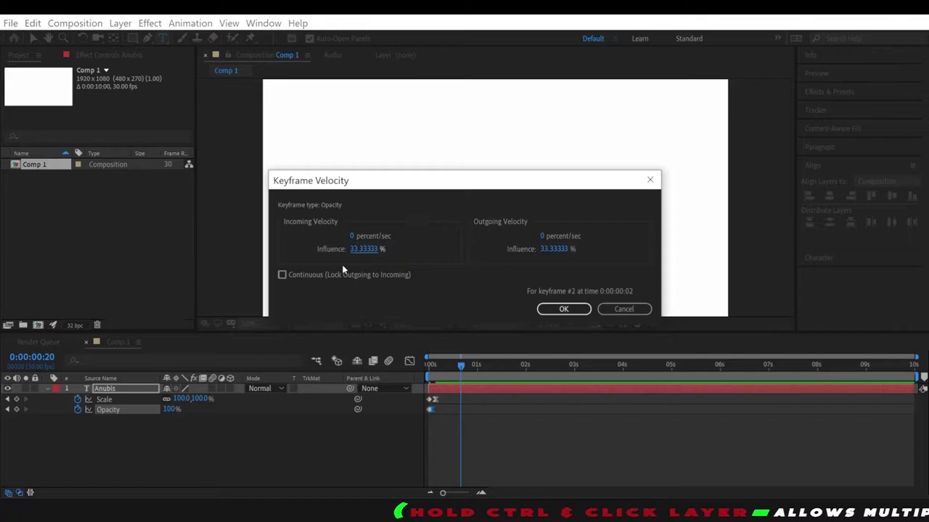
{"action": "left_click", "coordinate": [282, 274]}
{"action": "left_click", "coordinate": [372, 248]}
{"action": "type", "text": "80"}
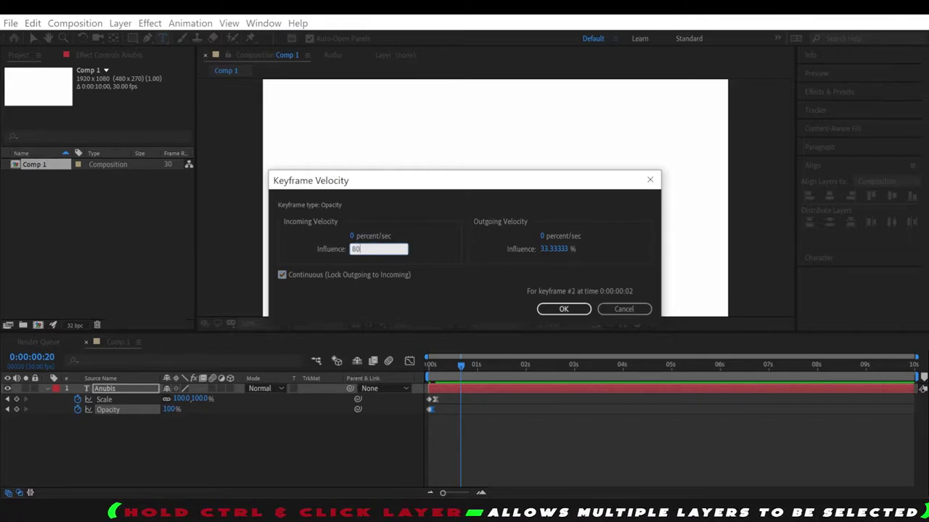
{"action": "key", "text": "Return"}
{"action": "key", "text": "shift+Page_Up"}
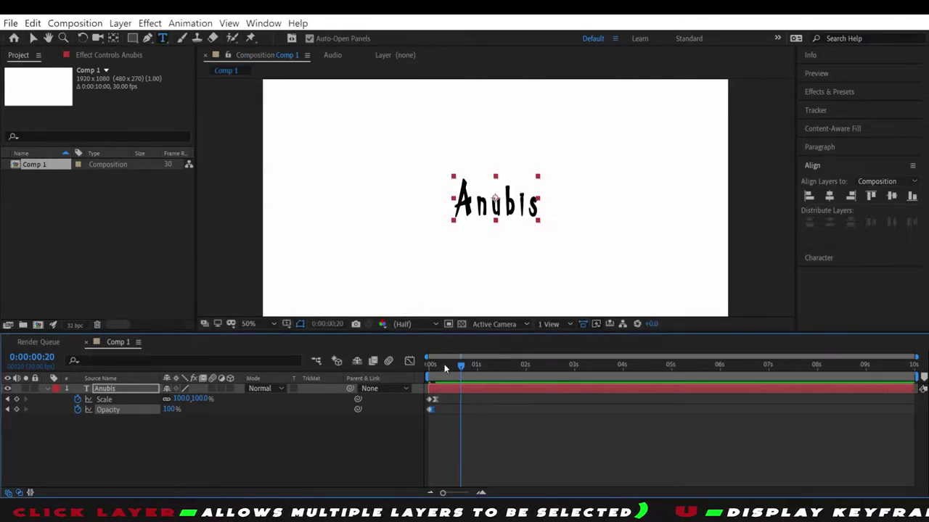
{"action": "key", "text": "shift+Page_Up"}
{"action": "key", "text": "space"}
{"action": "key", "text": "space"}
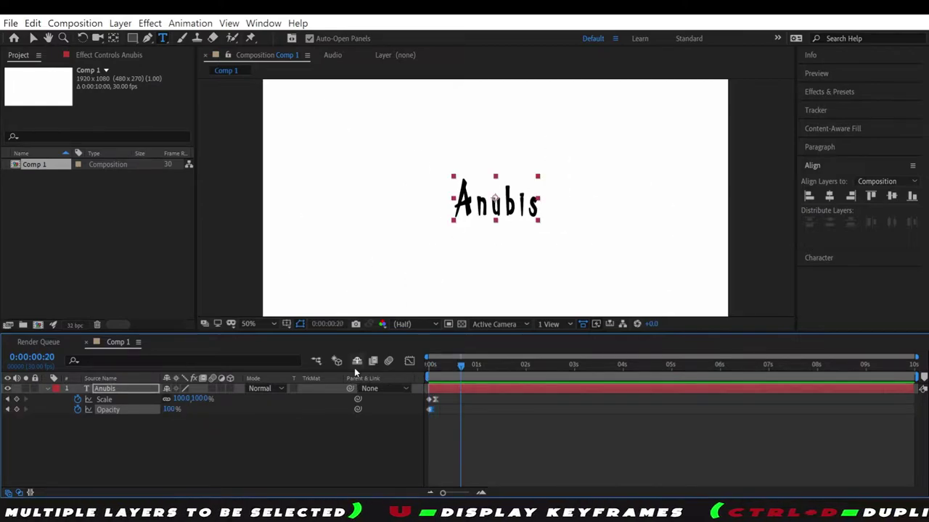
- Scrub through the Anubis animation and play a preview
{"action": "left_click", "coordinate": [457, 367]}
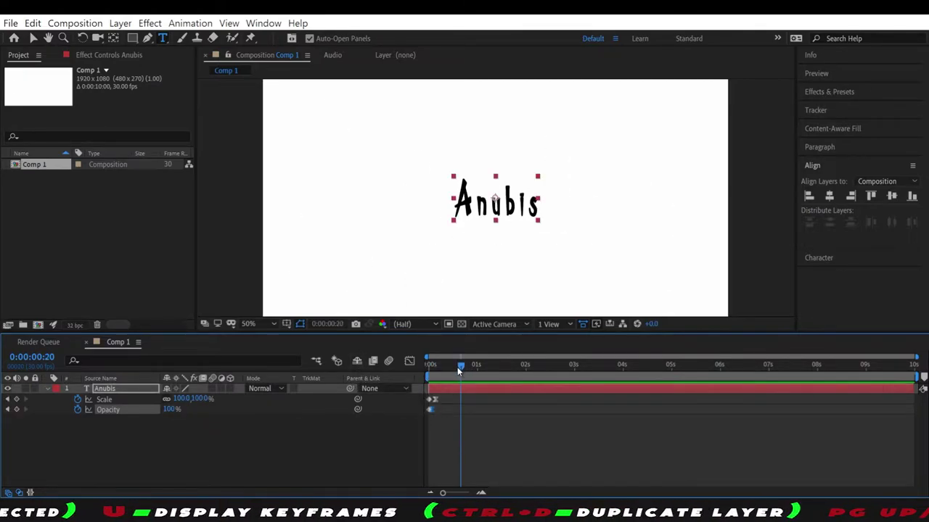
{"action": "left_click_drag", "start_coordinate": [457, 367], "coordinate": [420, 369]}
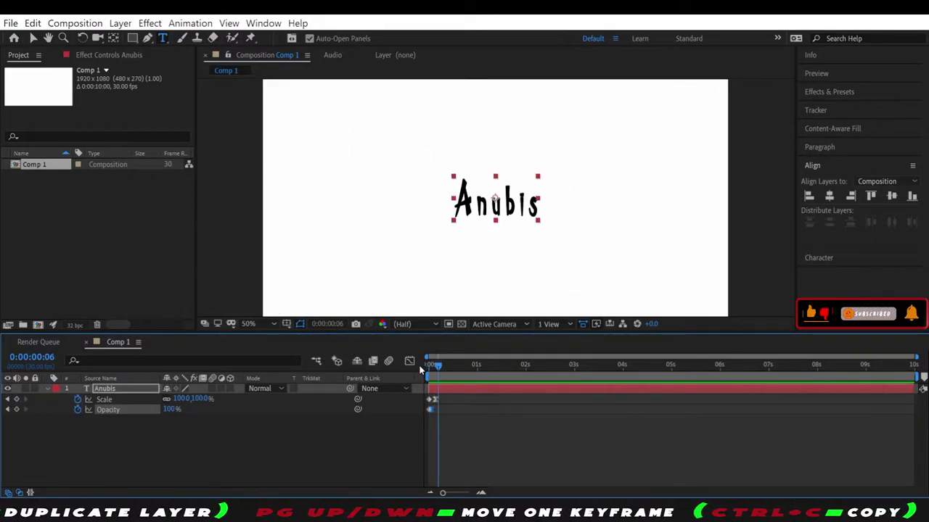
{"action": "key", "text": "Page_Up"}
{"action": "key", "text": "space"}
{"action": "key", "text": "space"}
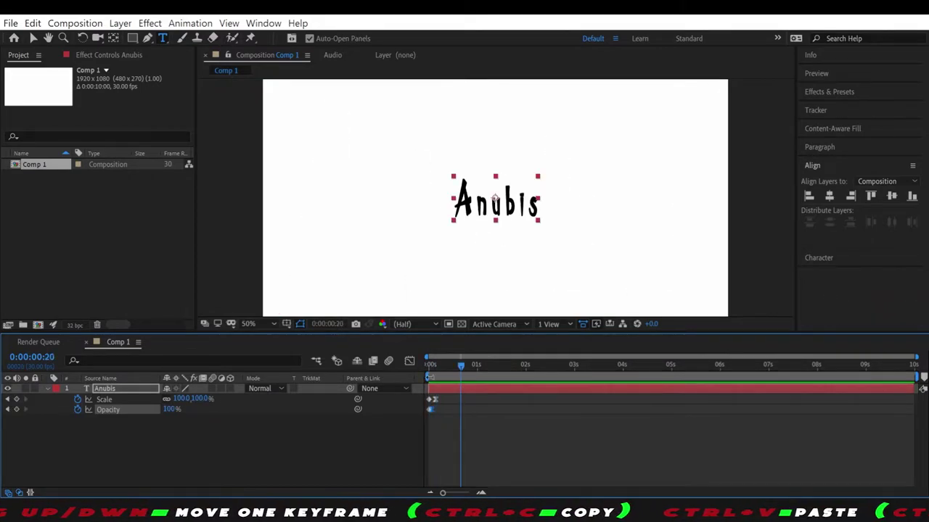
- Keyframe Scale at 100% on frame 15 and 0% on frame 16
{"action": "left_click_drag", "start_coordinate": [462, 369], "coordinate": [452, 368]}
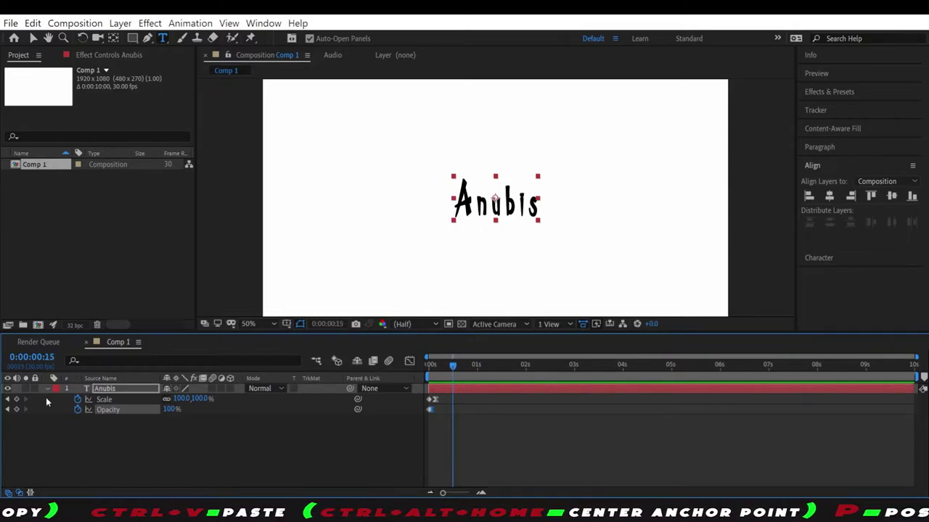
{"action": "left_click", "coordinate": [16, 400]}
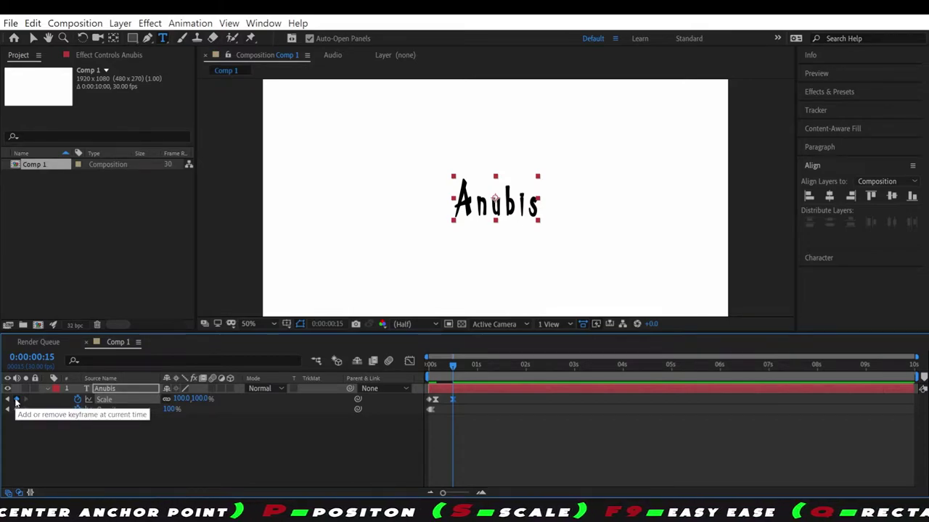
{"action": "key", "text": "Page_Down"}
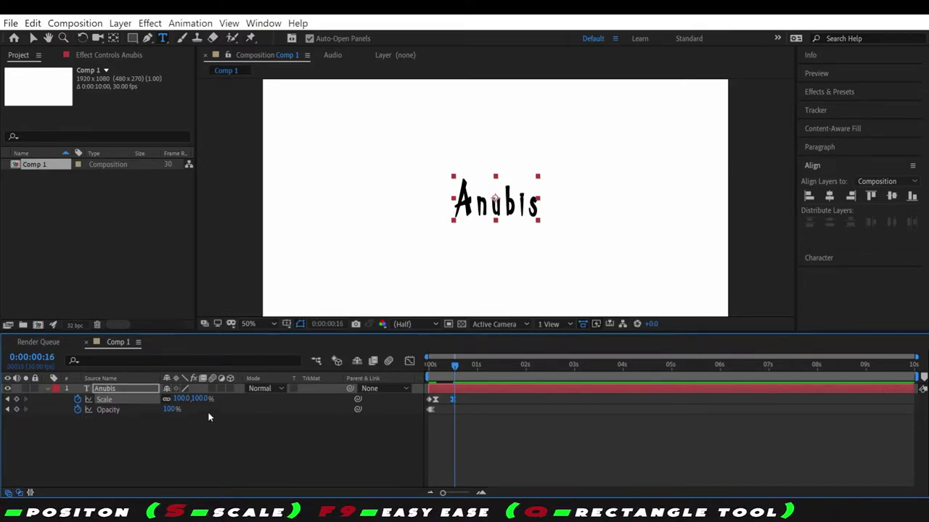
{"action": "left_click_drag", "start_coordinate": [198, 399], "coordinate": [194, 402]}
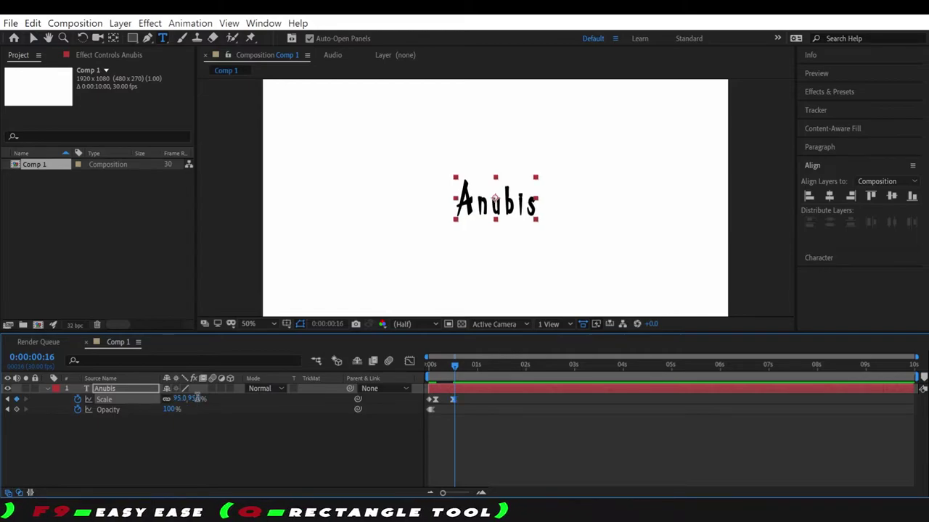
{"action": "left_click", "coordinate": [190, 399]}
{"action": "type", "text": "0"}
{"action": "key", "text": "Return"}
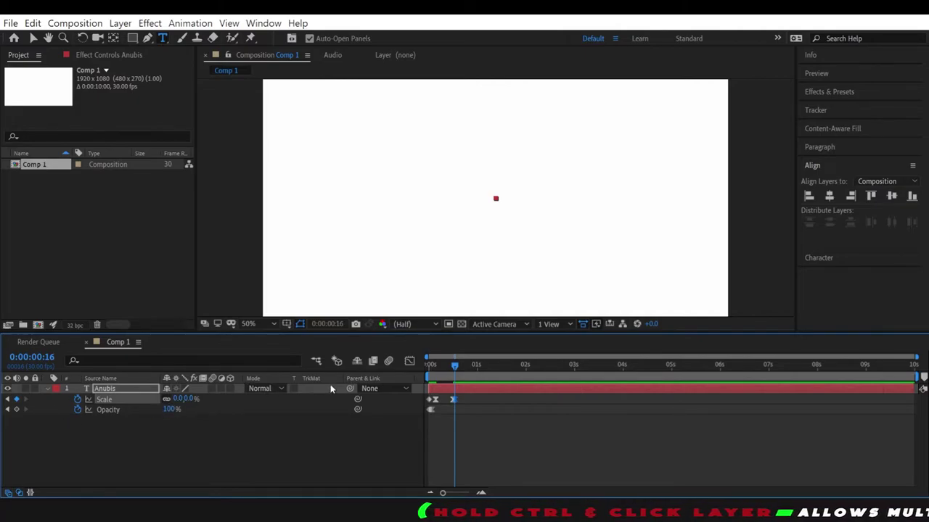
{"action": "key", "text": "Page_Up"}
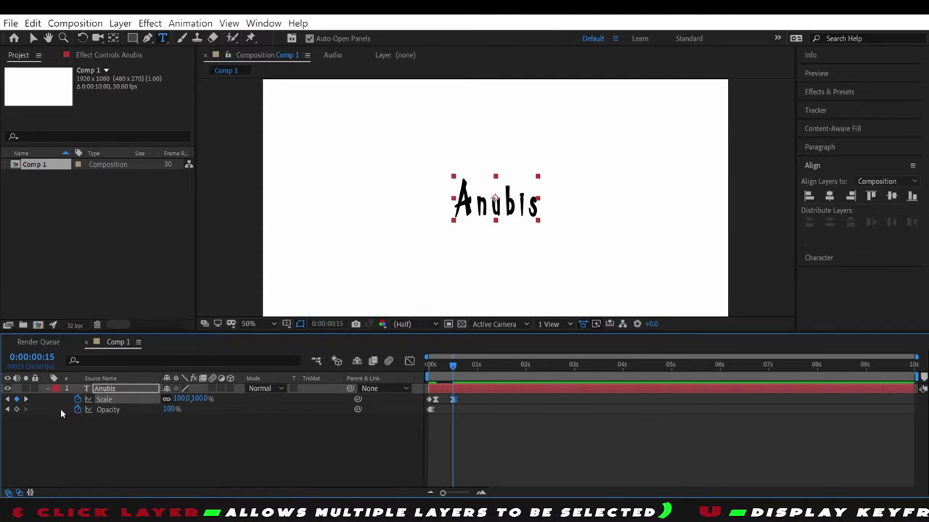
- Undo a misplaced Opacity keyframe at frame 15 and return to frame 14
{"action": "left_click", "coordinate": [15, 410]}
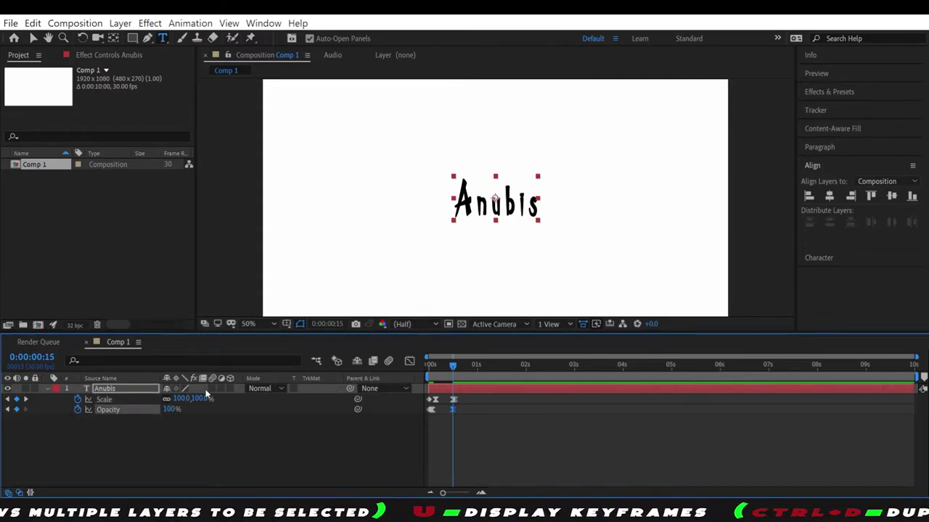
{"action": "key", "text": "Page_Down"}
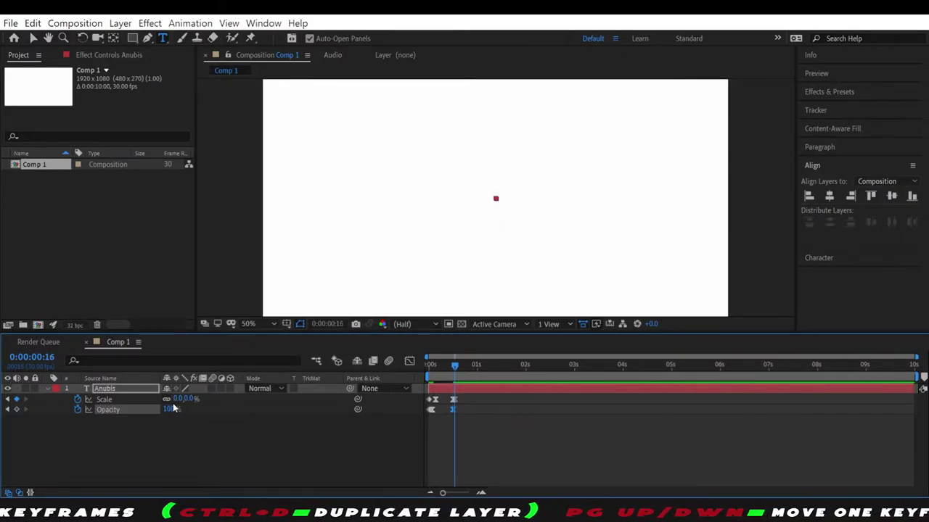
{"action": "key", "text": "ctrl+z"}
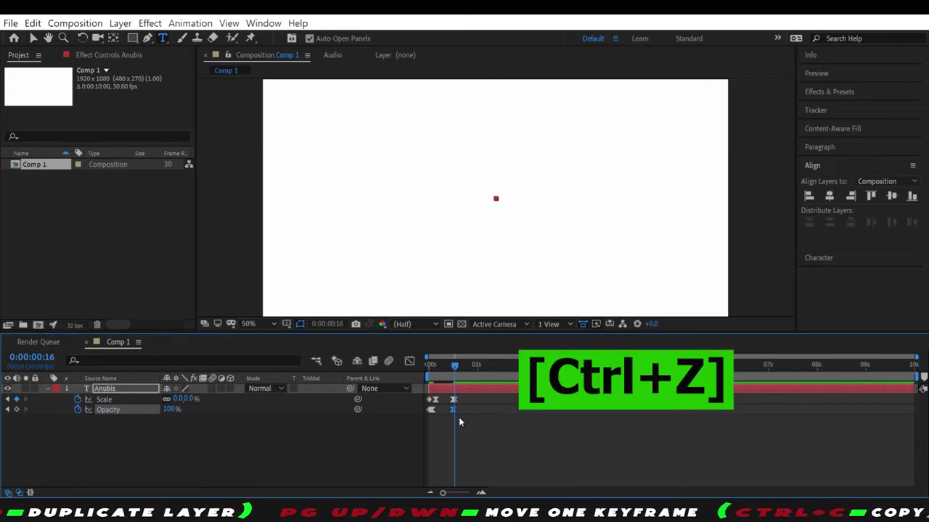
{"action": "key", "text": "ctrl+z"}
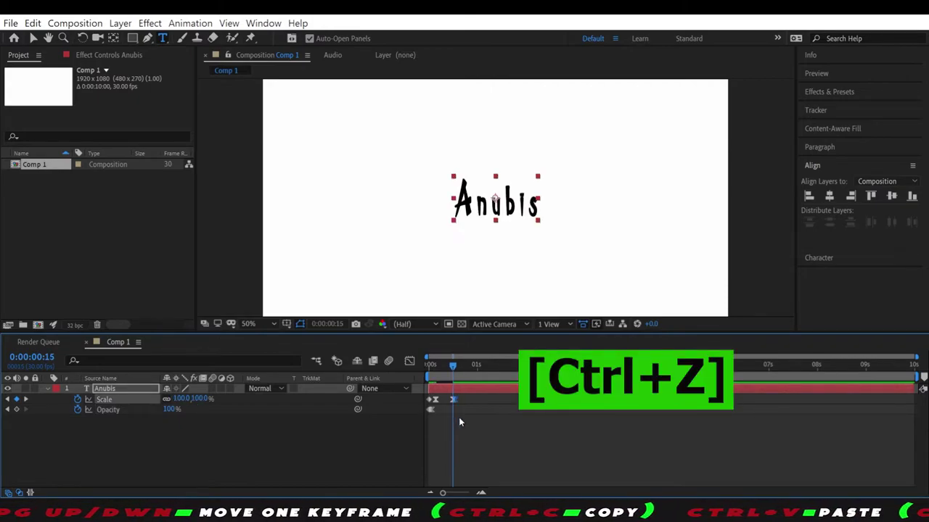
{"action": "key", "text": "ctrl+z"}
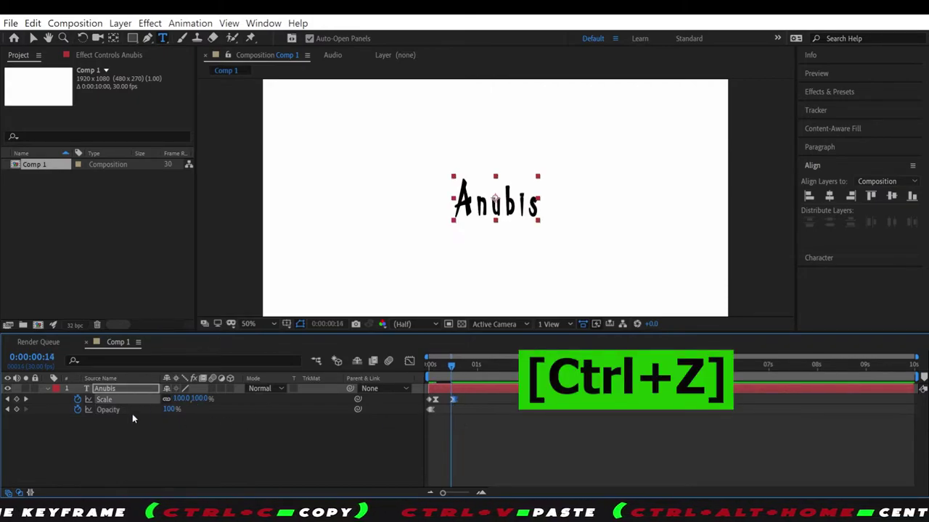
- Keyframe Opacity at 100% on frame 14 and 0% on frame 15
{"action": "left_click", "coordinate": [171, 410]}
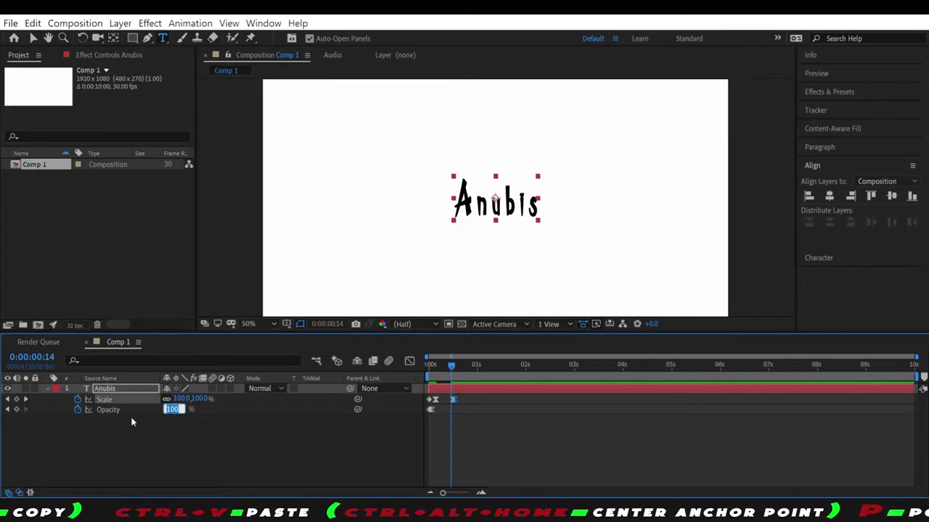
{"action": "left_click", "coordinate": [14, 409]}
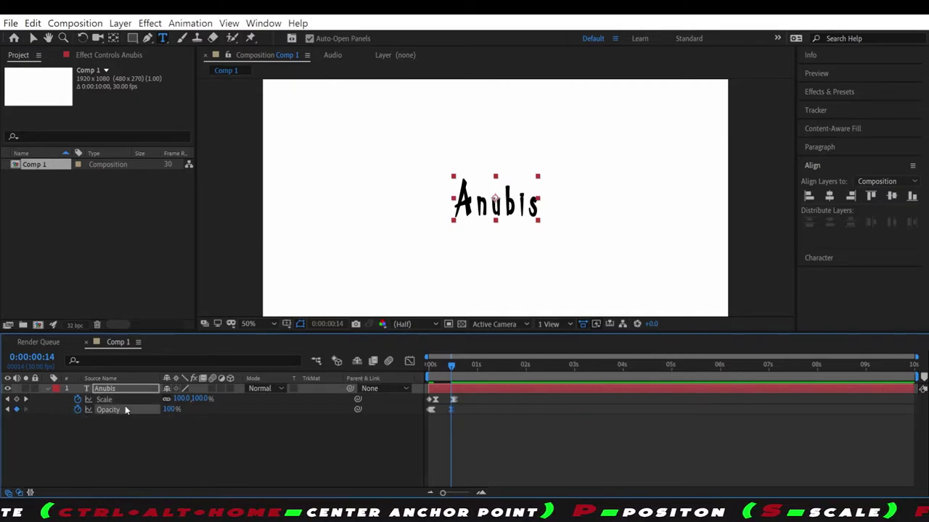
{"action": "key", "text": "Page_Down"}
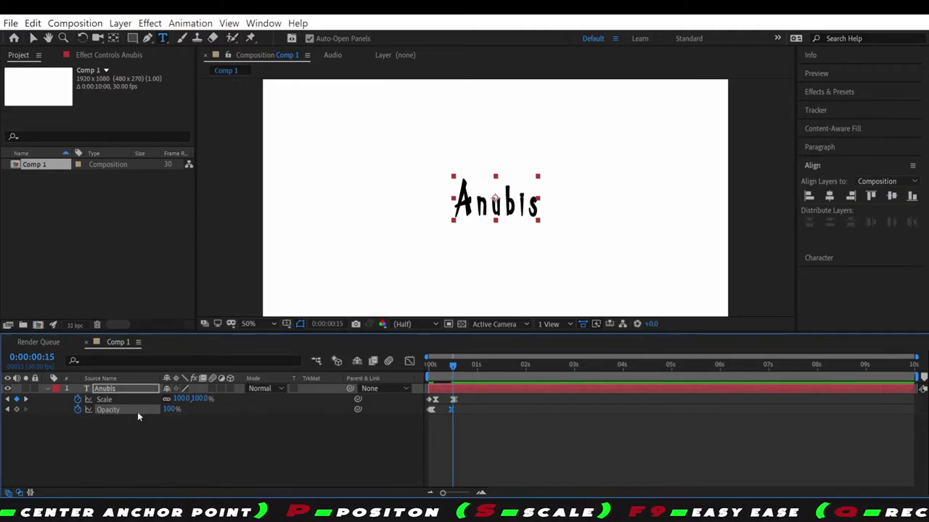
{"action": "left_click", "coordinate": [172, 409]}
{"action": "type", "text": "0"}
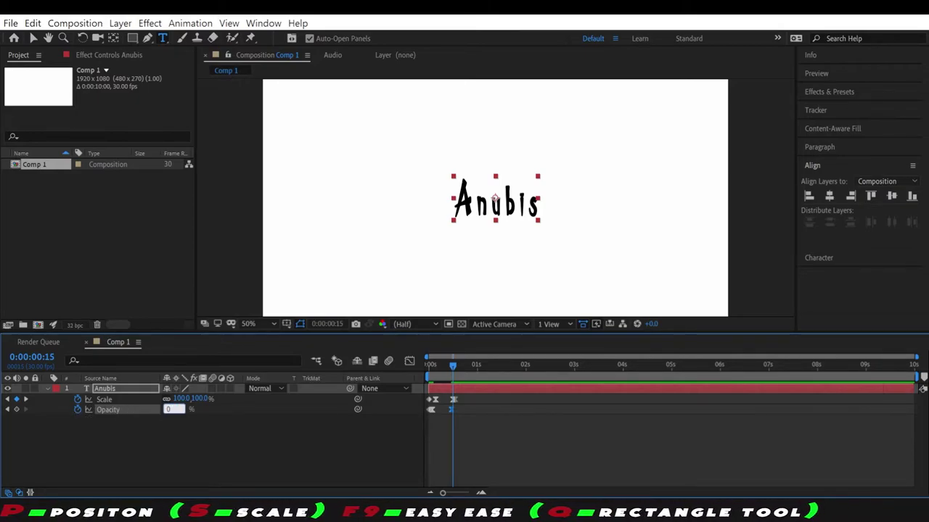
{"action": "key", "text": "Return"}
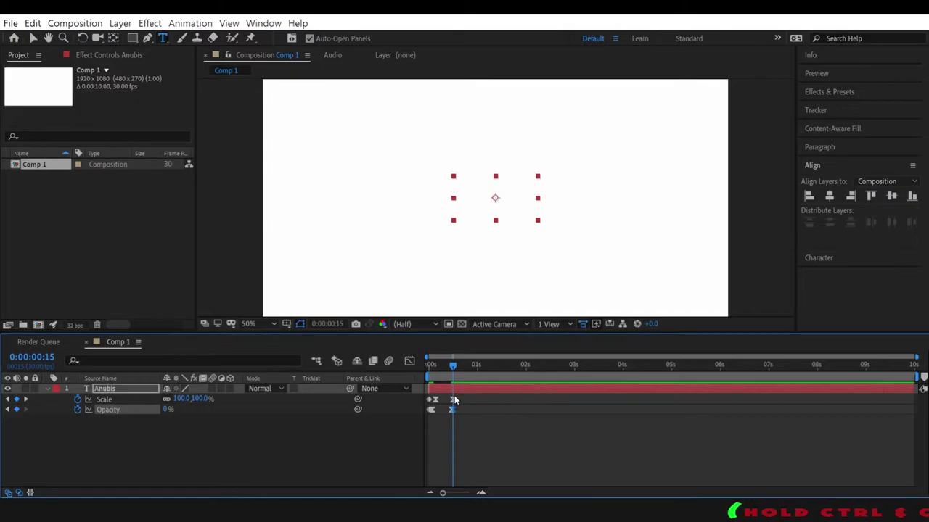
- Give the frame-15 Opacity keyframe an 80% incoming influence via Keyframe Velocity
{"action": "left_click_drag", "start_coordinate": [442, 493], "coordinate": [463, 491]}
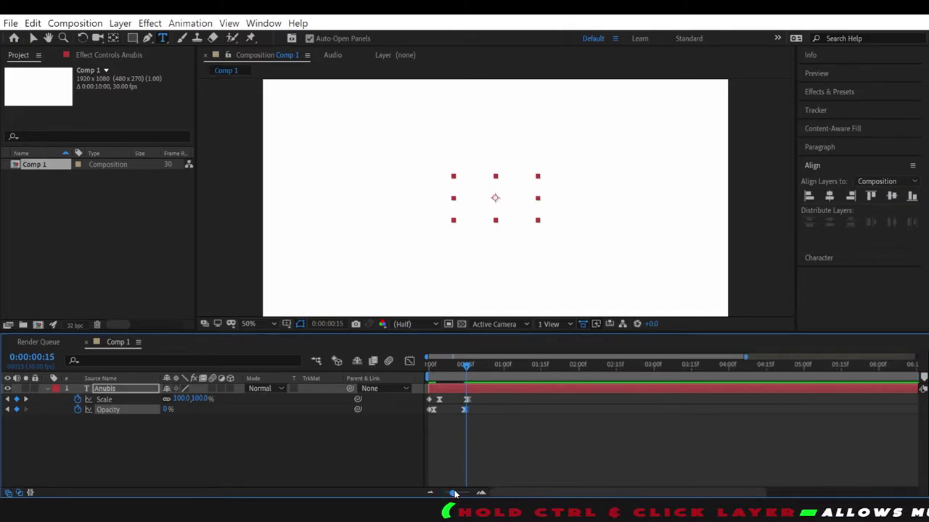
{"action": "left_click_drag", "start_coordinate": [536, 426], "coordinate": [512, 410]}
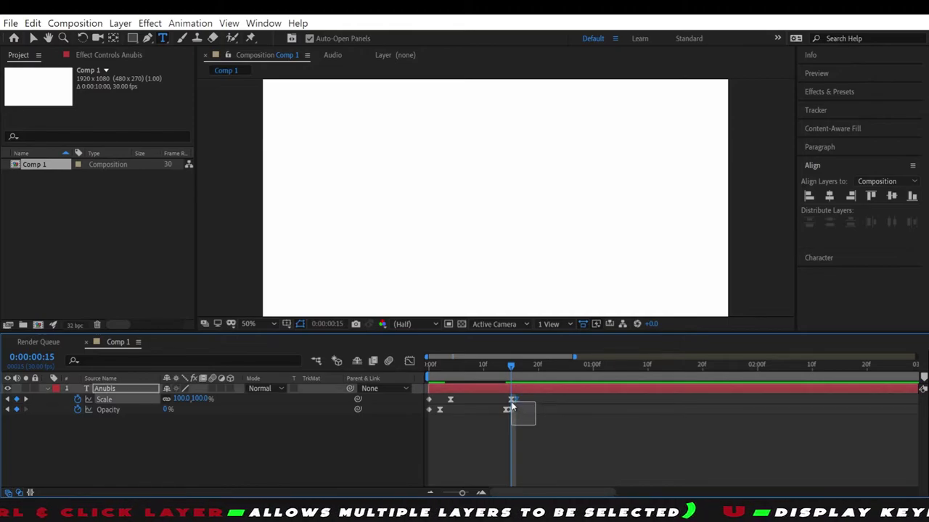
{"action": "left_click_drag", "start_coordinate": [512, 410], "coordinate": [509, 399]}
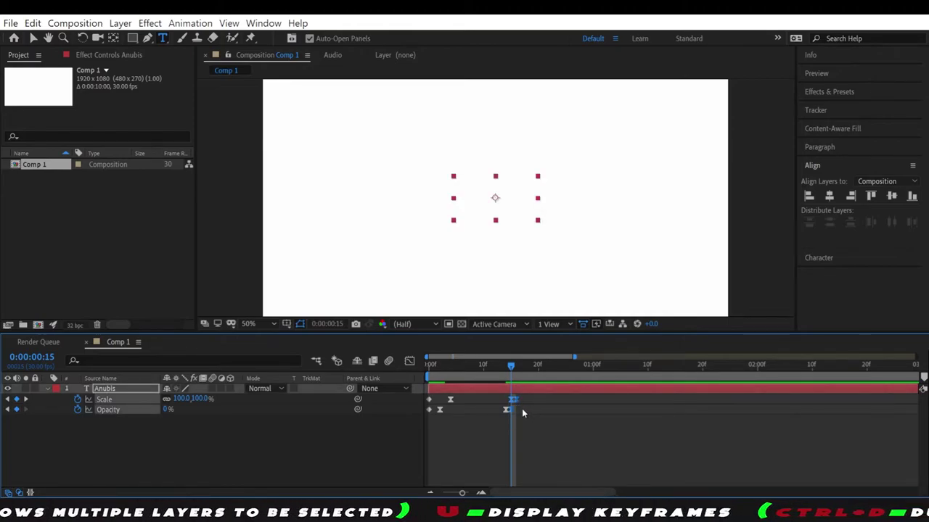
{"action": "left_click", "coordinate": [519, 412]}
{"action": "left_click", "coordinate": [507, 410]}
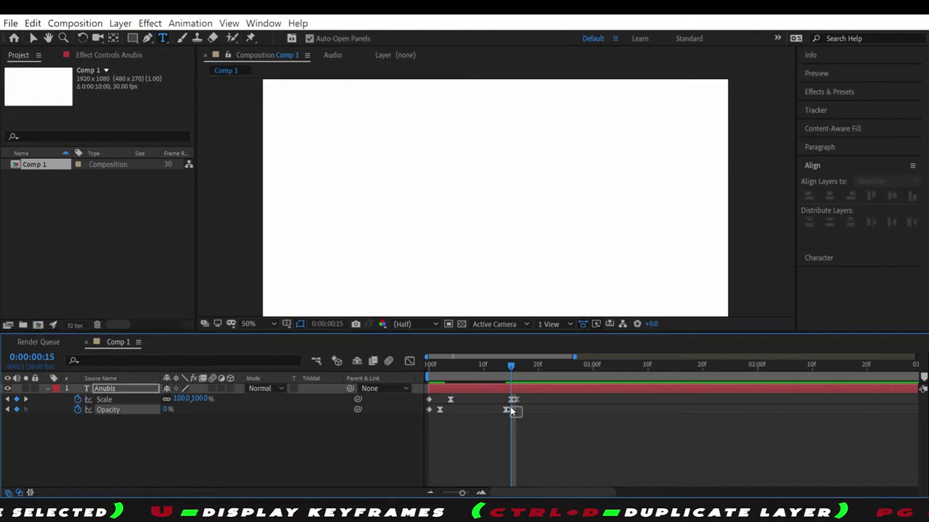
{"action": "right_click", "coordinate": [512, 412]}
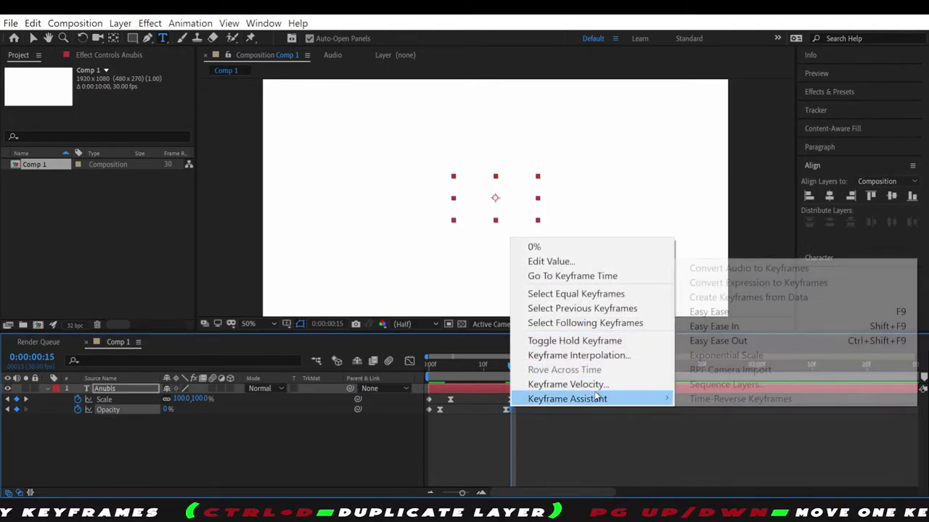
{"action": "left_click", "coordinate": [573, 384]}
{"action": "left_click", "coordinate": [373, 250]}
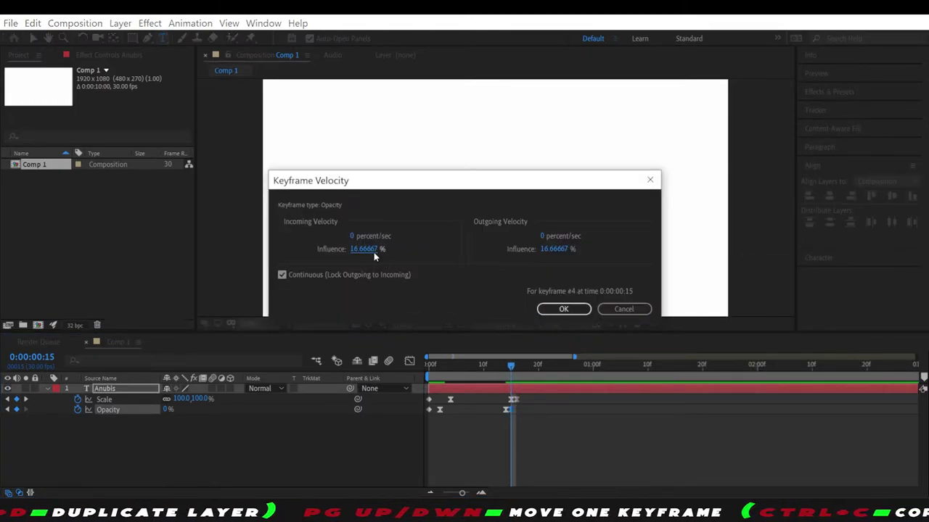
{"action": "type", "text": "80"}
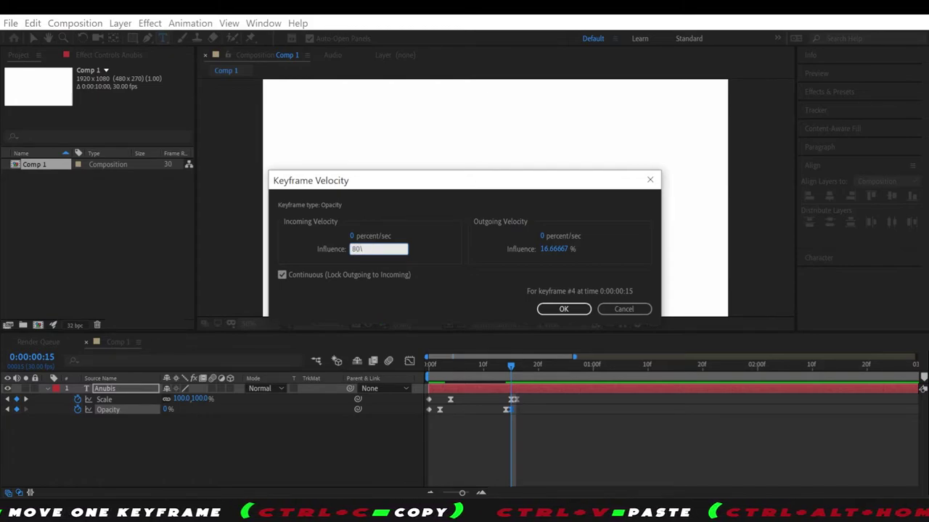
{"action": "key", "text": "Return"}
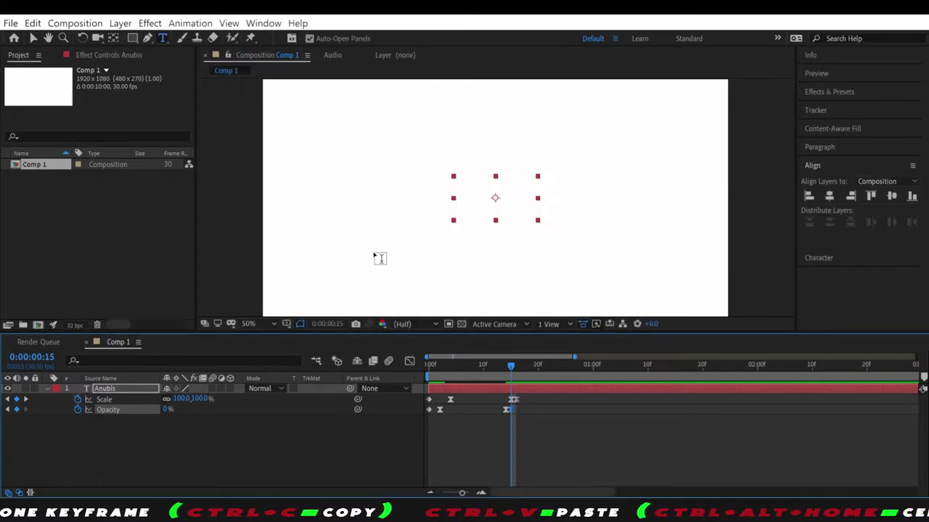
- Give the last Scale keyframe an 80% incoming influence via Keyframe Velocity
{"action": "left_click", "coordinate": [532, 405]}
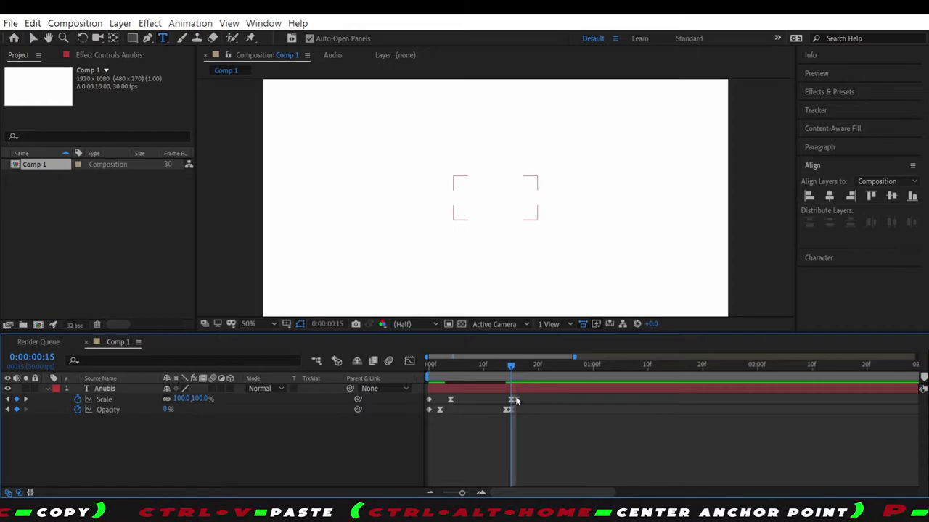
{"action": "left_click", "coordinate": [513, 400]}
{"action": "right_click", "coordinate": [512, 399]}
{"action": "left_click", "coordinate": [602, 378]}
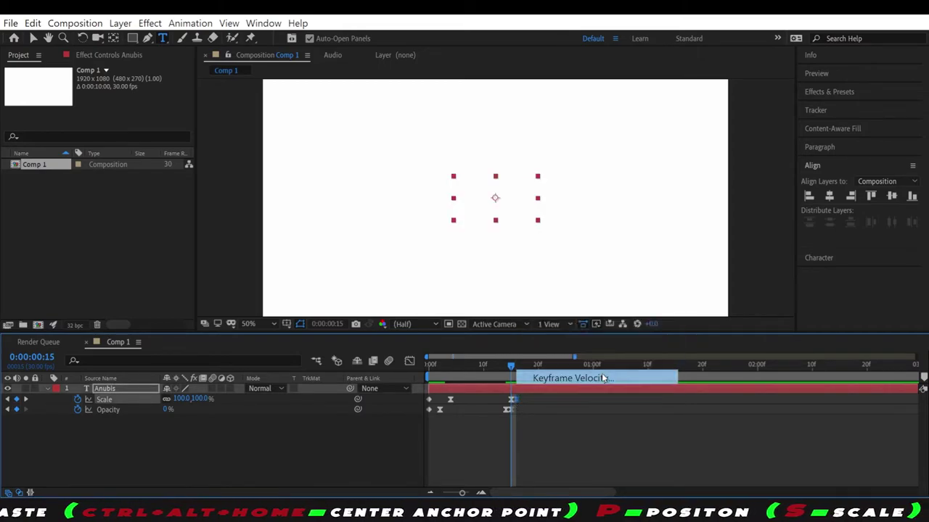
{"action": "left_click", "coordinate": [355, 293]}
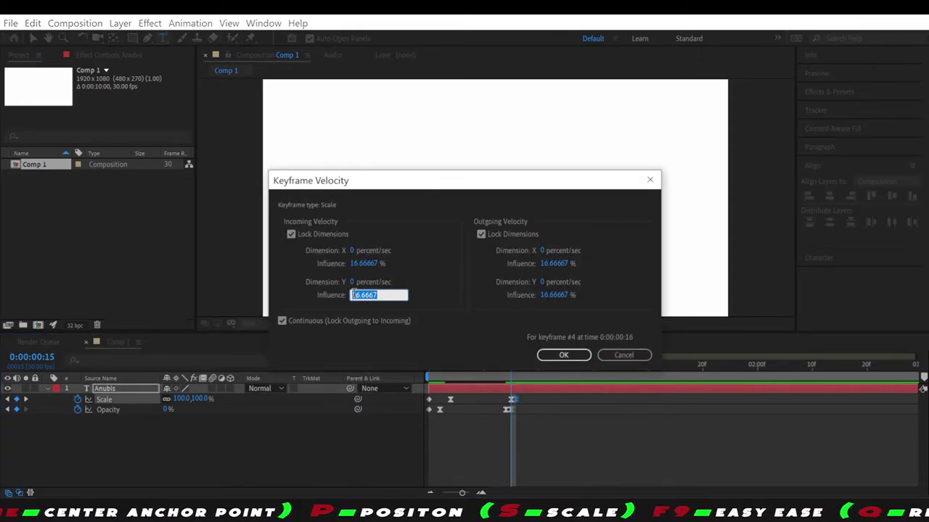
{"action": "type", "text": "80"}
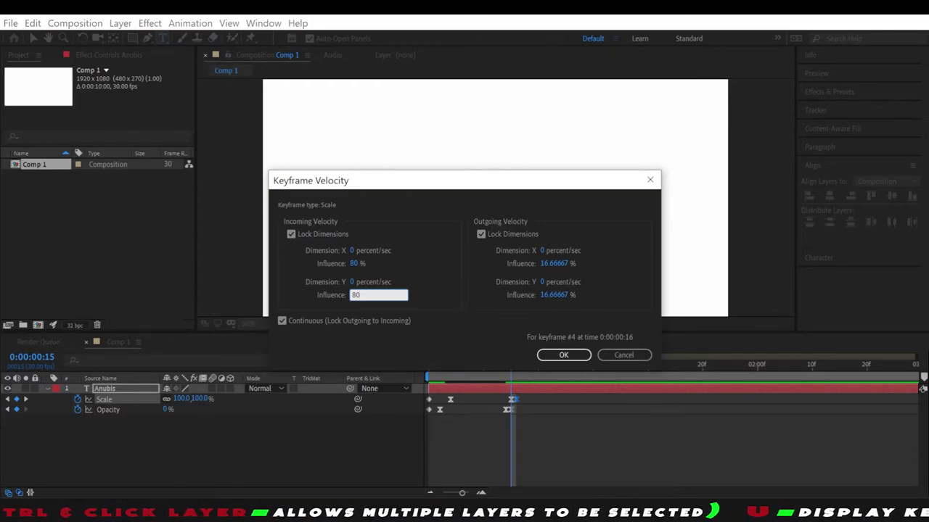
{"action": "key", "text": "Return"}
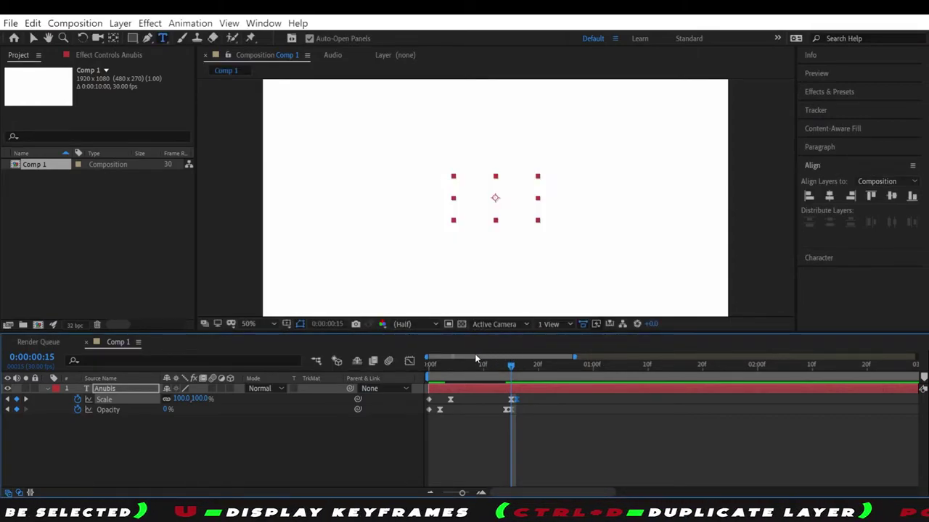
- Preview the Anubis animation and select its ending Scale and Opacity keyframes
{"action": "key", "text": "space"}
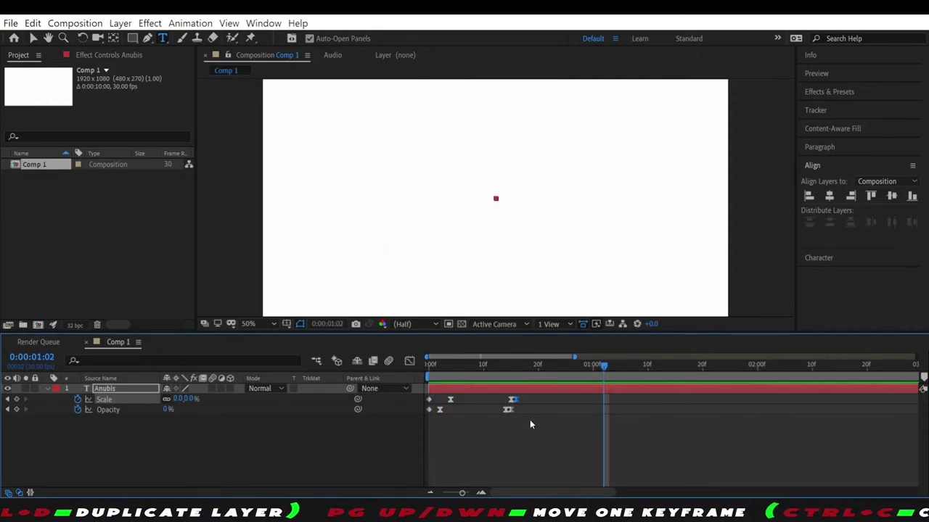
{"action": "left_click_drag", "start_coordinate": [498, 421], "coordinate": [512, 412]}
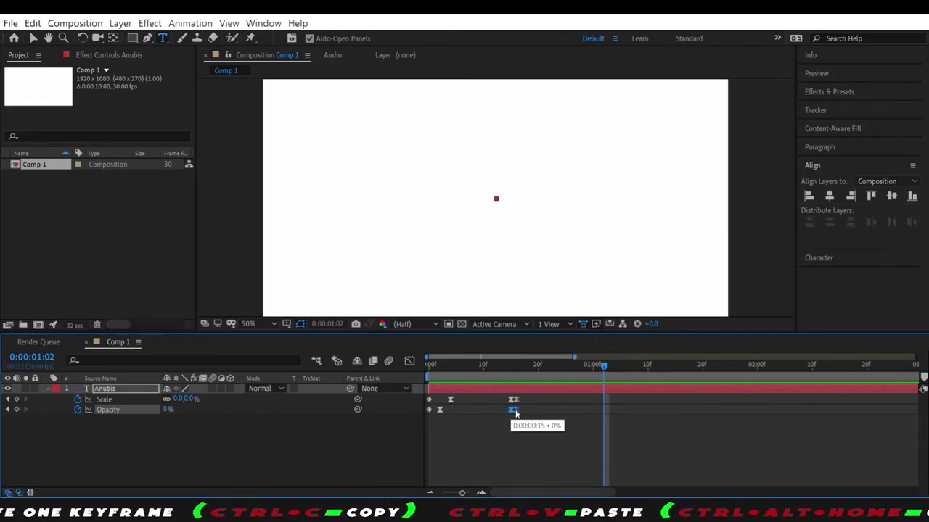
{"action": "left_click", "coordinate": [512, 418]}
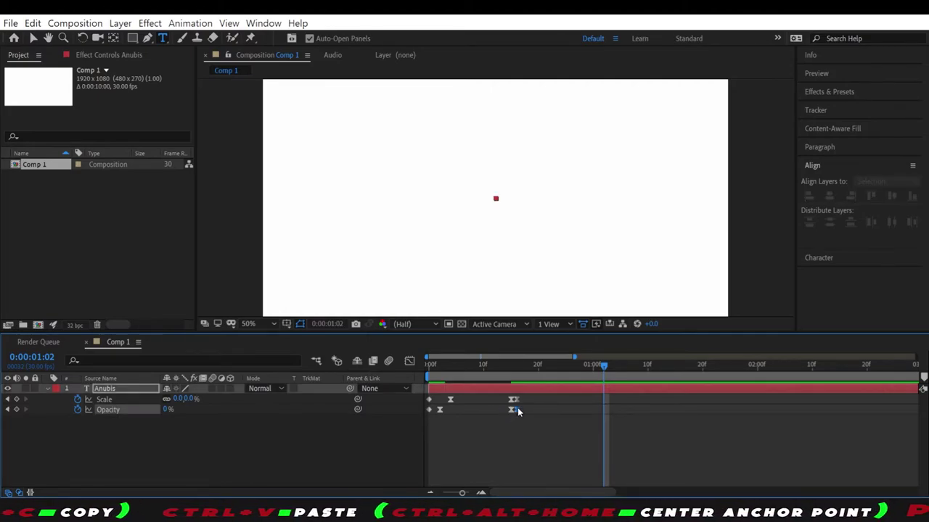
{"action": "left_click", "coordinate": [518, 412]}
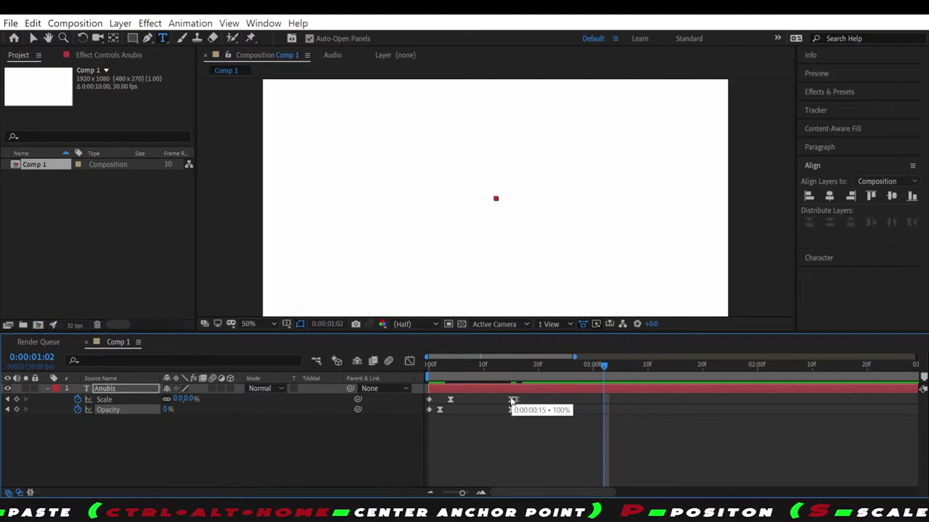
{"action": "left_click", "coordinate": [512, 401]}
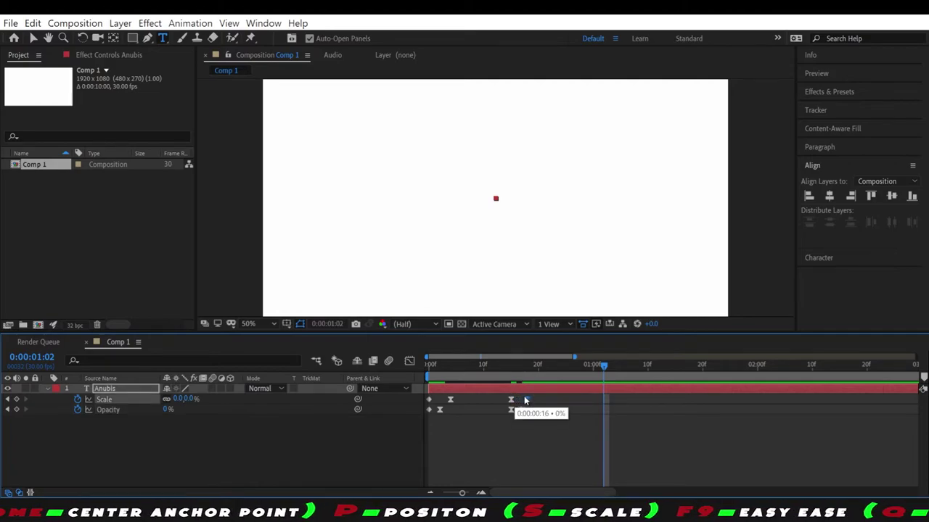
{"action": "left_click", "coordinate": [521, 410]}
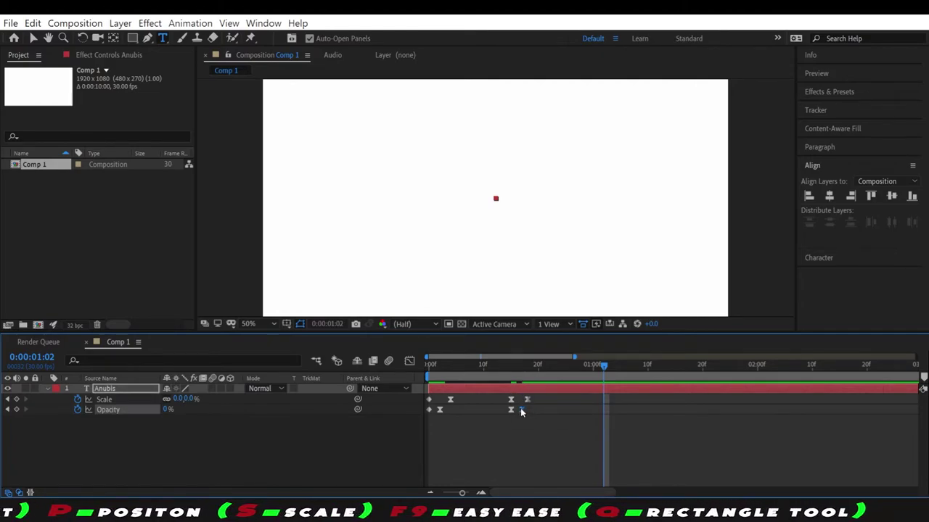
{"action": "left_click", "coordinate": [529, 371]}
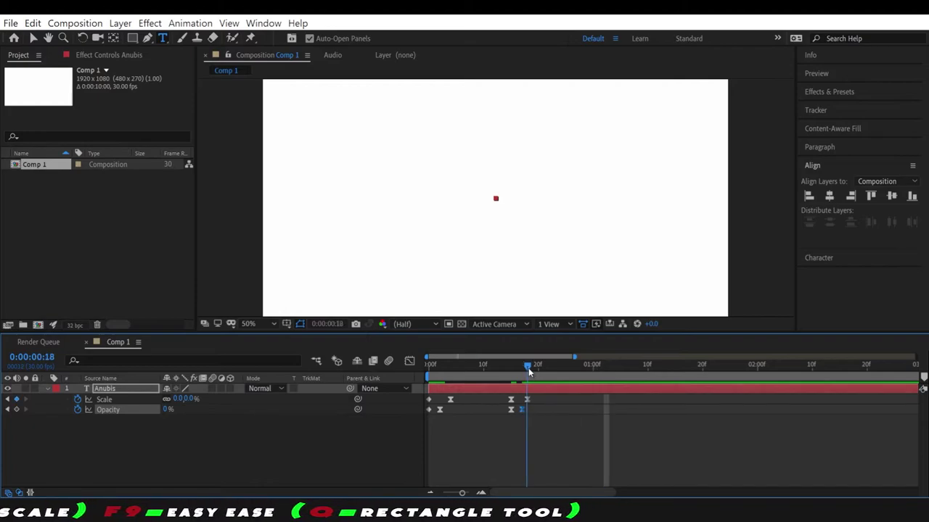
{"action": "key", "text": "space"}
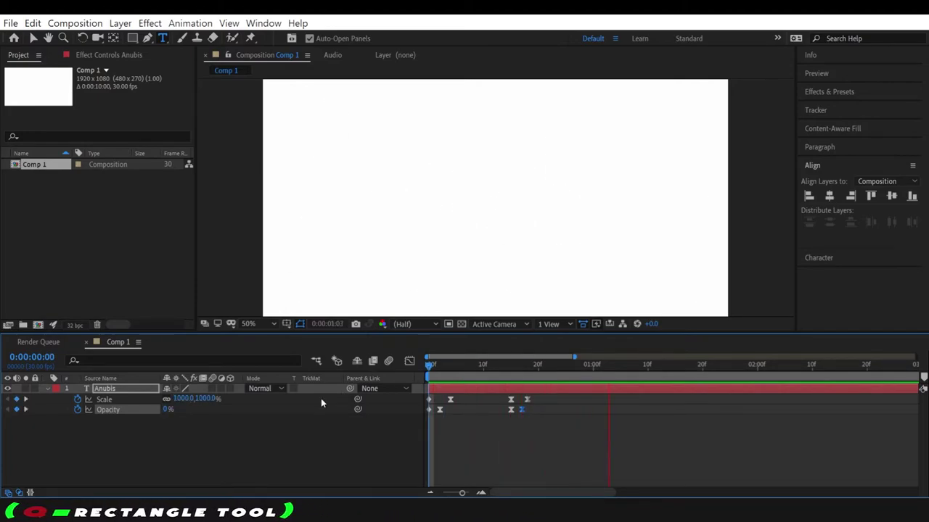
{"action": "key", "text": "space"}
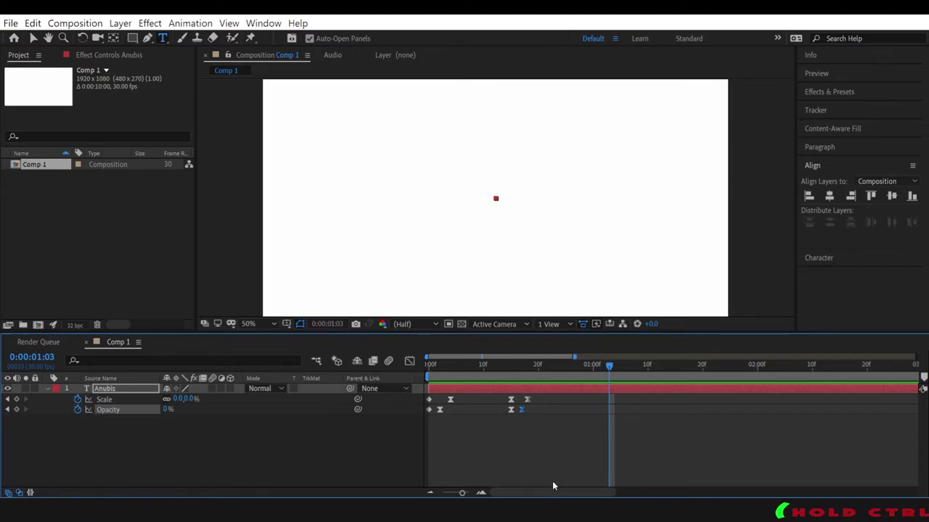
- Nudge the ending Scale keyframe earlier, then slightly later, previewing after each change
{"action": "left_click_drag", "start_coordinate": [526, 399], "coordinate": [521, 399]}
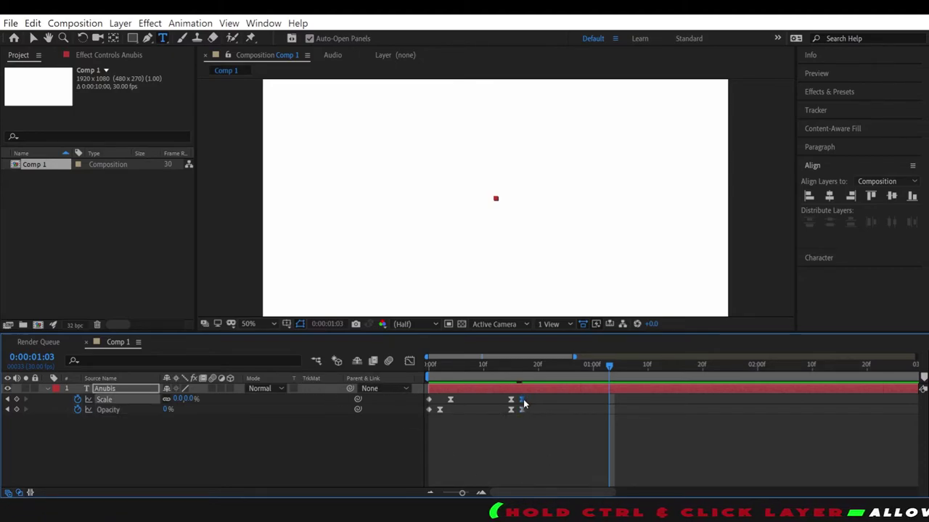
{"action": "left_click", "coordinate": [506, 367]}
{"action": "key", "text": "space"}
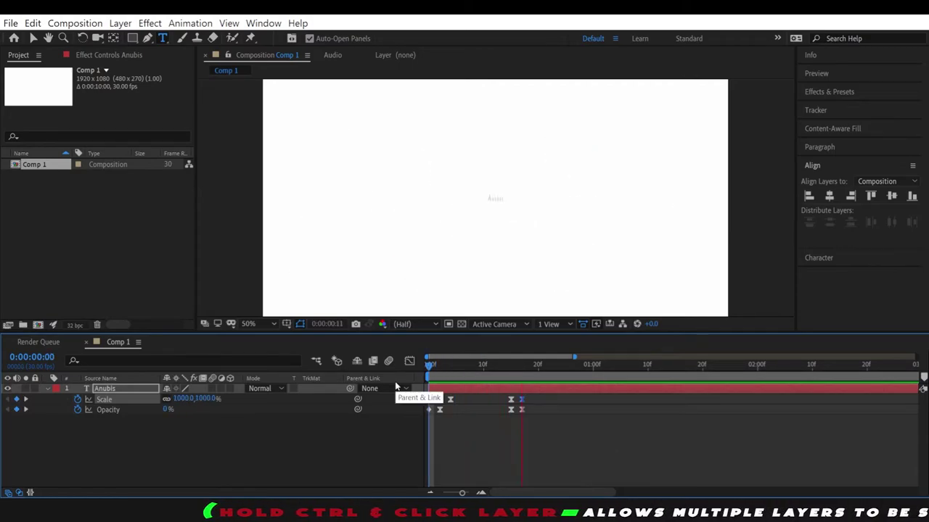
{"action": "key", "text": "space"}
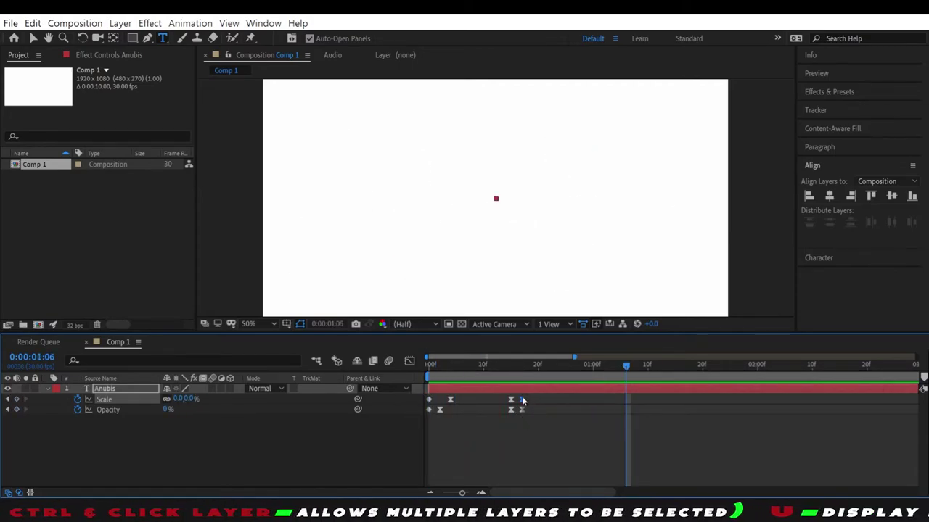
{"action": "left_click_drag", "start_coordinate": [522, 400], "coordinate": [527, 400]}
{"action": "key", "text": "space"}
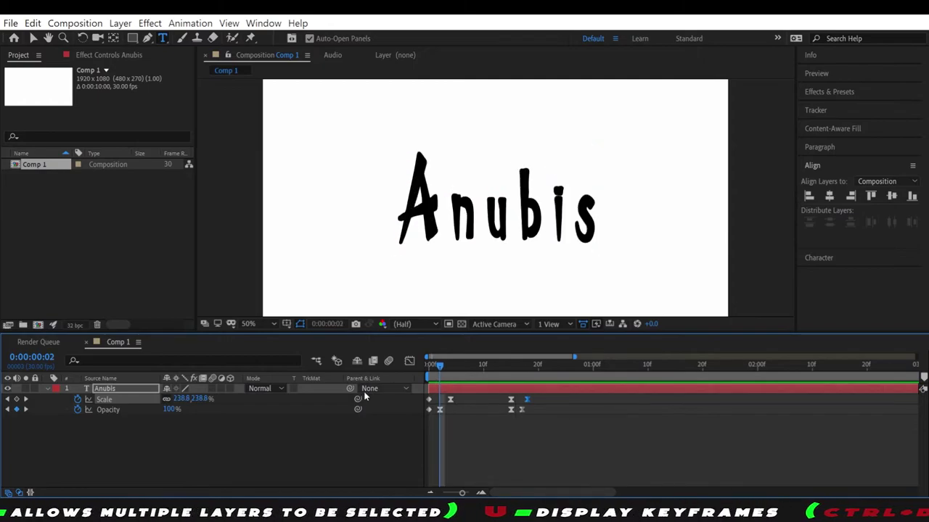
{"action": "key", "text": "space"}
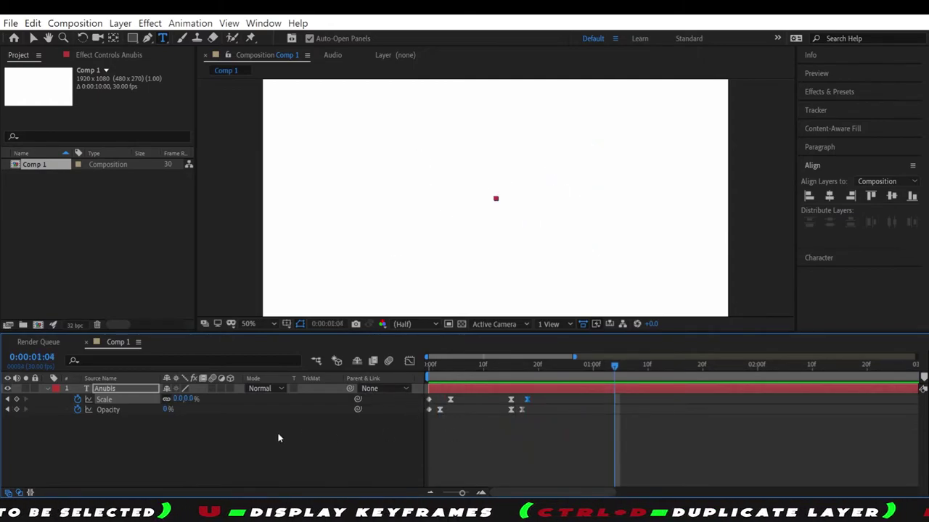
{"action": "left_click", "coordinate": [175, 445]}
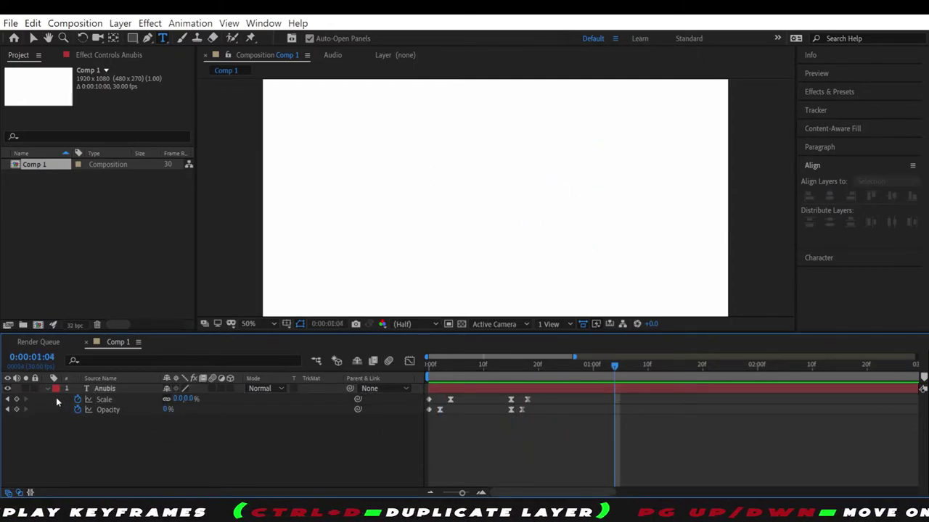
{"action": "left_click", "coordinate": [496, 366]}
{"action": "key", "text": "space"}
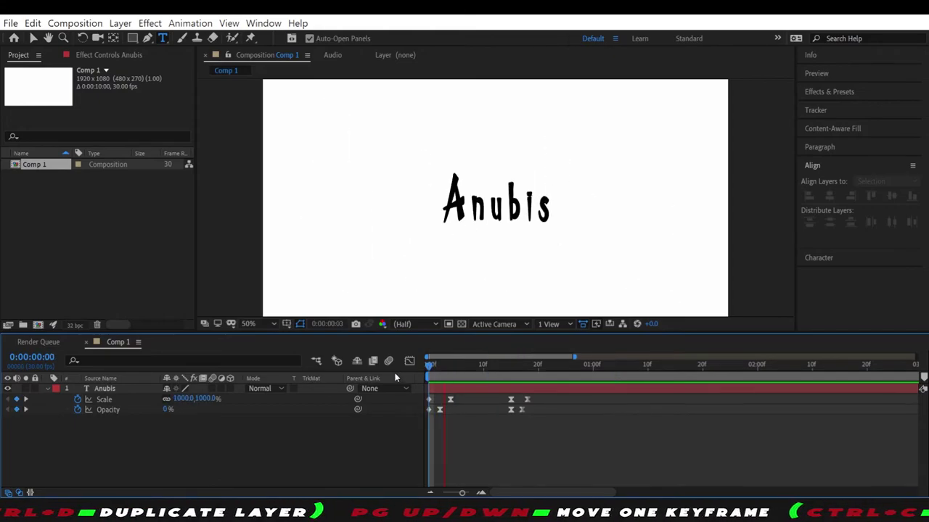
{"action": "key", "text": "space"}
- Select both ending keyframes, preview the retiming, and collapse the Anubis property rows
{"action": "mouse_move", "coordinate": [565, 462]}
{"action": "left_mouse_down"}
{"action": "mouse_move", "coordinate": [494, 392]}
{"action": "mouse_move", "coordinate": [519, 407]}
{"action": "left_mouse_up"}
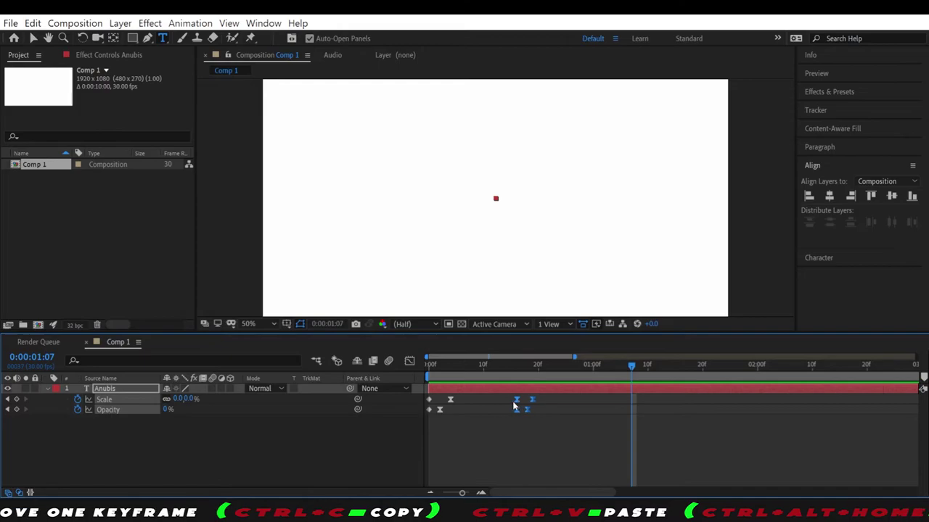
{"action": "key", "text": "space"}
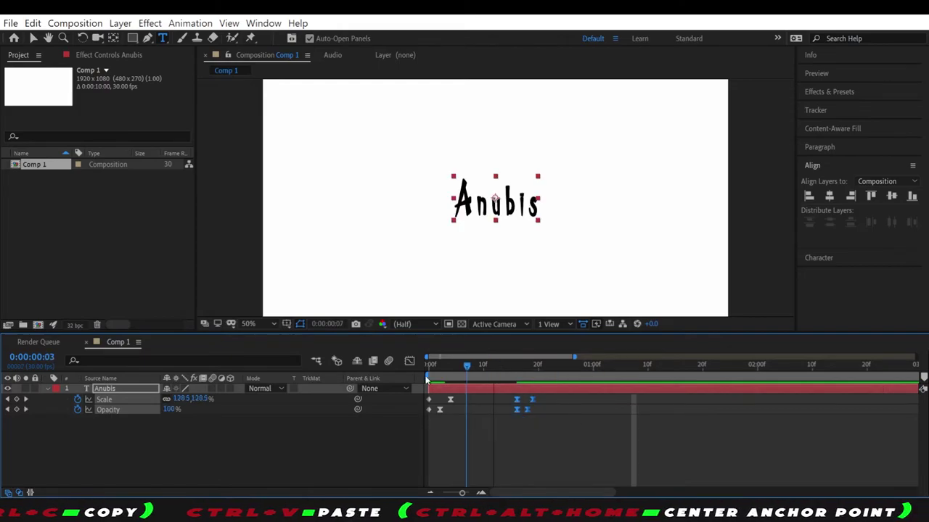
{"action": "key", "text": "space"}
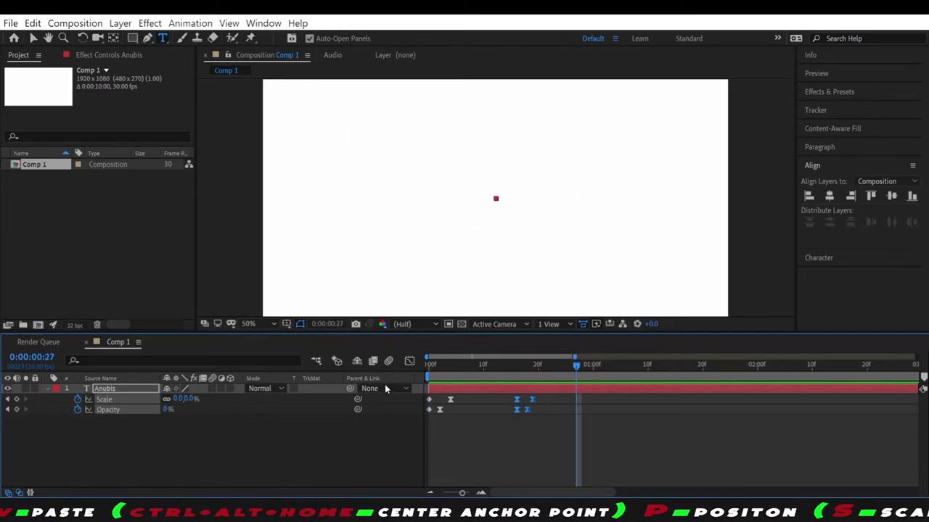
{"action": "key", "text": "F2"}
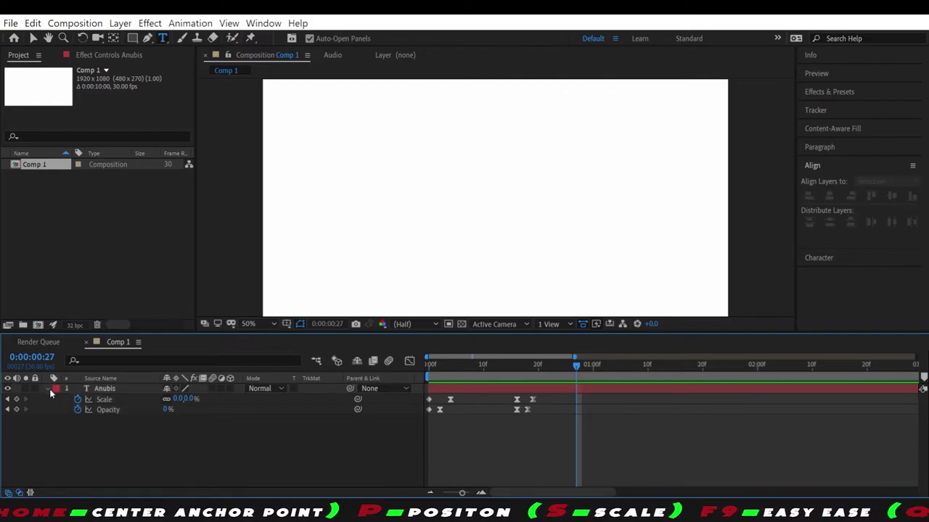
{"action": "left_click", "coordinate": [48, 389]}
{"action": "left_click", "coordinate": [90, 389]}
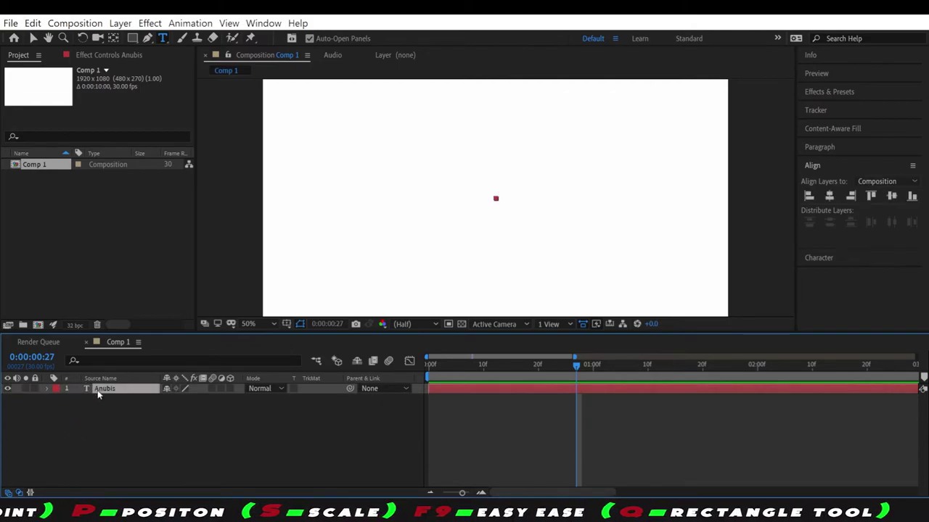
- Duplicate the Anubis layer twice, creating Anubis 2 and Anubis 3
{"action": "key", "text": "ctrl+d"}
{"action": "key", "text": "ctrl+d"}
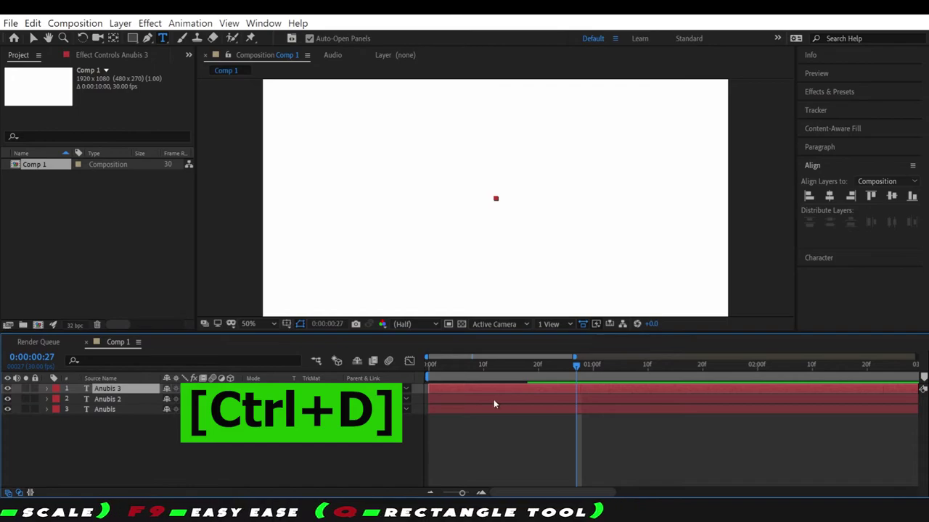
{"action": "key", "text": "F4"}
{"action": "left_click", "coordinate": [455, 365]}
{"action": "left_click_drag", "start_coordinate": [455, 364], "coordinate": [421, 367]}
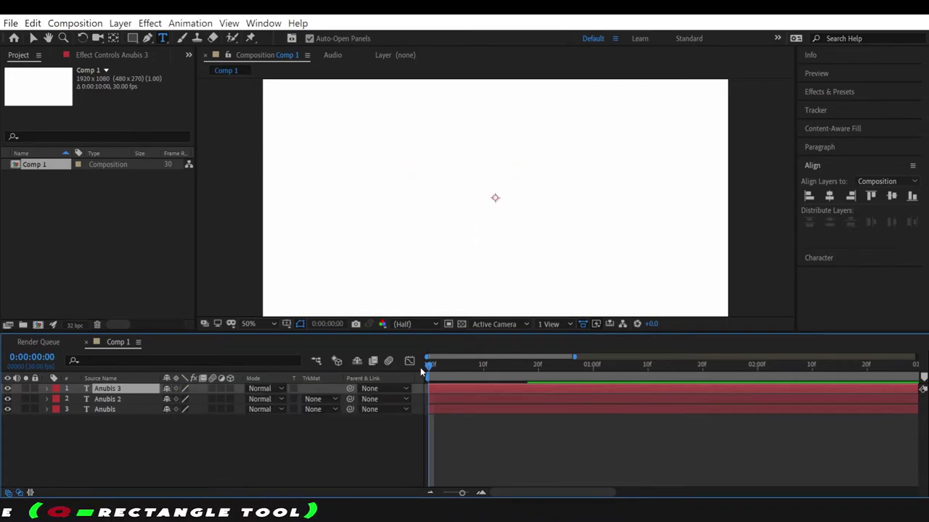
{"action": "left_click", "coordinate": [453, 418]}
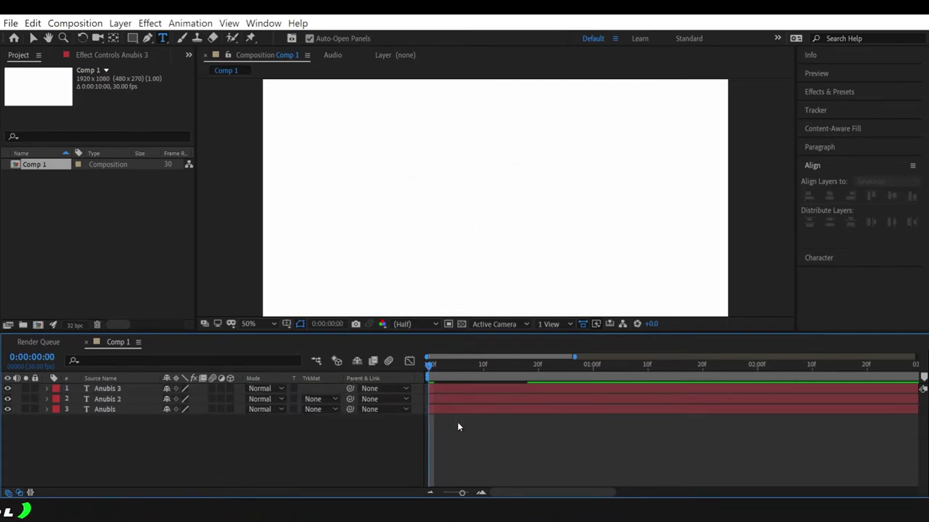
{"action": "left_click", "coordinate": [442, 412]}
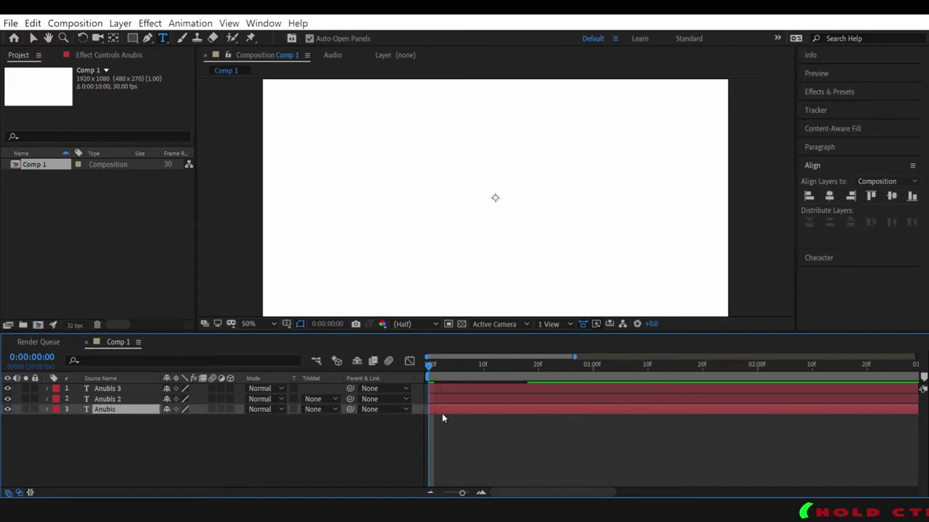
- Slide the Anubis 2 layer bar so it starts at frame 16
{"action": "key", "text": "u"}
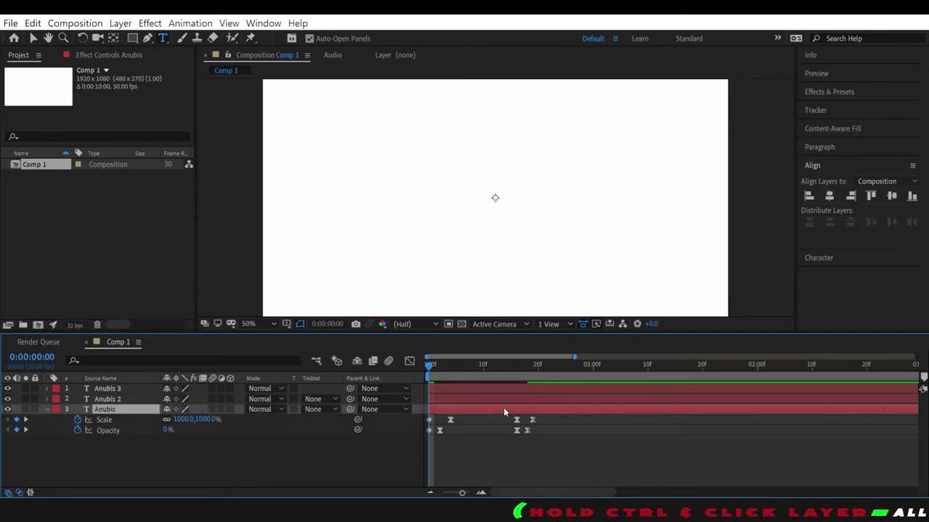
{"action": "left_click", "coordinate": [469, 396]}
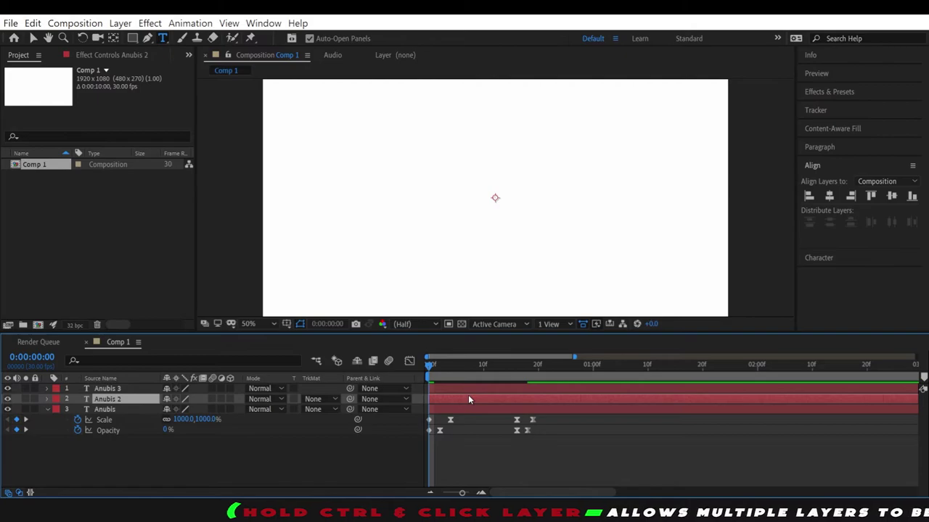
{"action": "left_click_drag", "start_coordinate": [523, 366], "coordinate": [512, 365]}
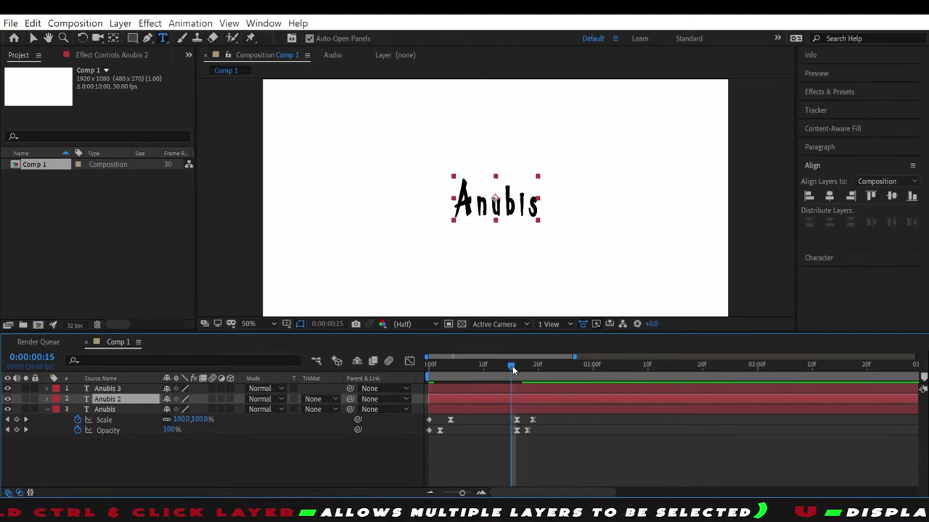
{"action": "key", "text": "Page_Down"}
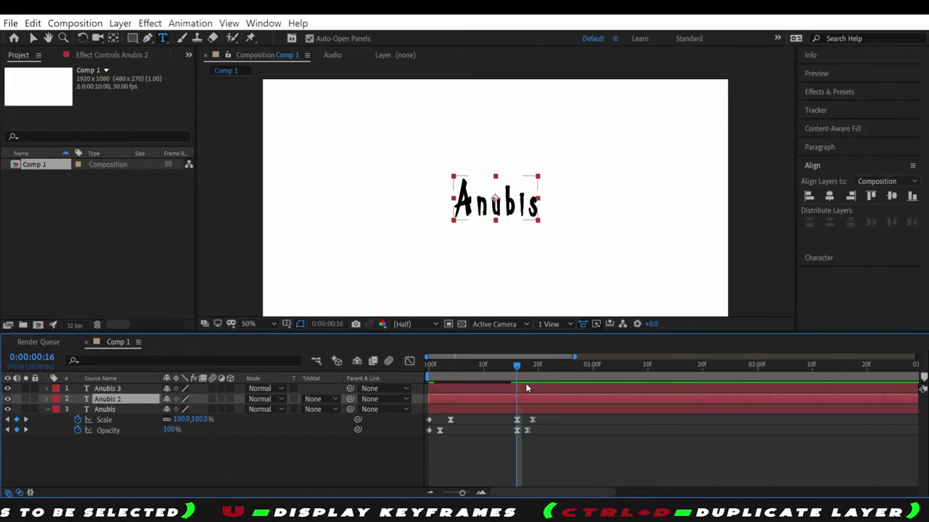
{"action": "left_click_drag", "start_coordinate": [528, 394], "coordinate": [619, 397]}
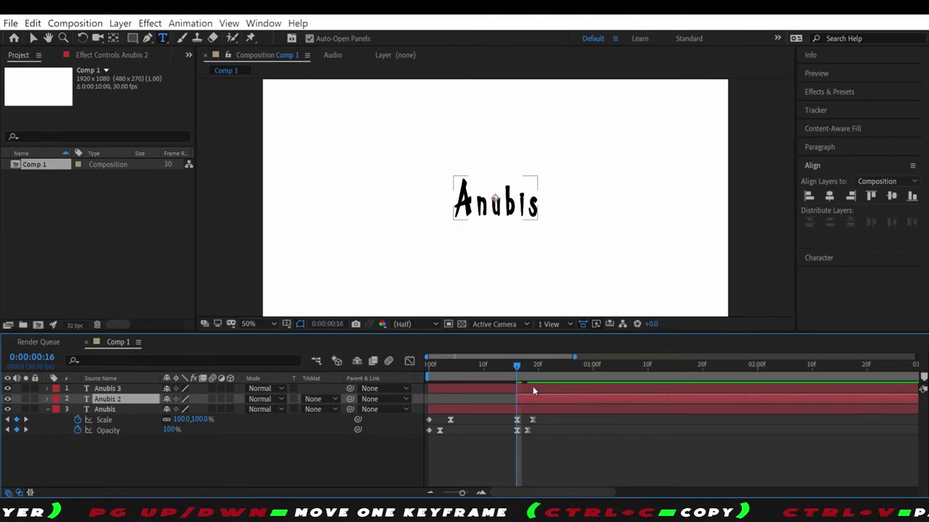
- Preview the animation, then move the Anubis 3 layer to start at 0:00:01:02, where Anubis 2's keyframes end
{"action": "key", "text": "Home"}
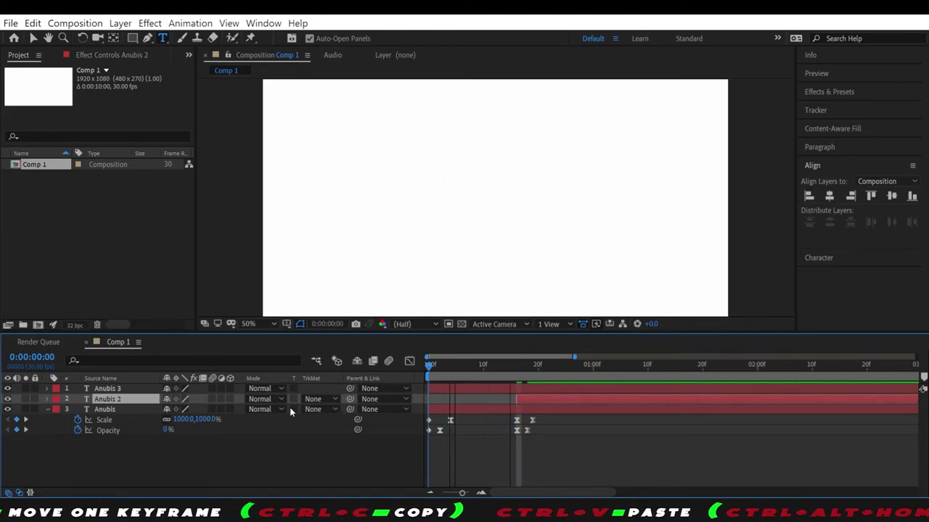
{"action": "key", "text": "space"}
{"action": "key", "text": "space"}
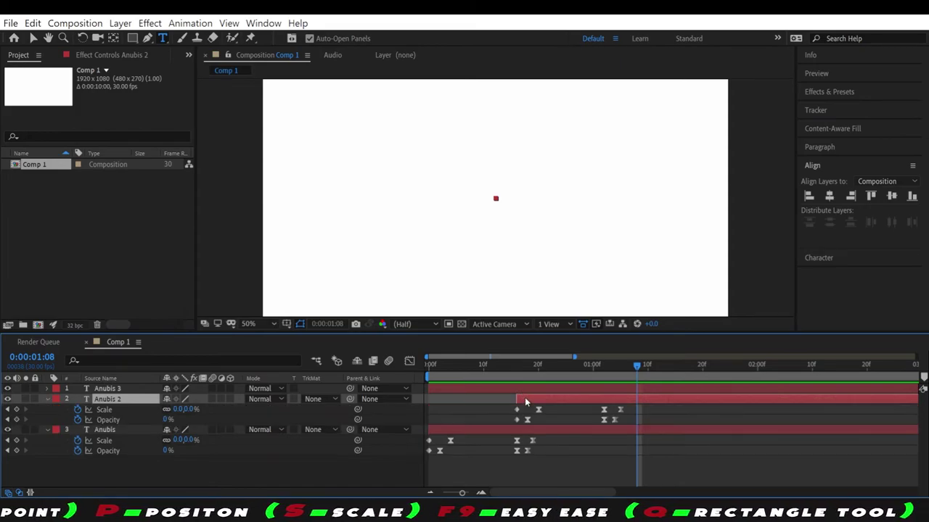
{"action": "key", "text": "u"}
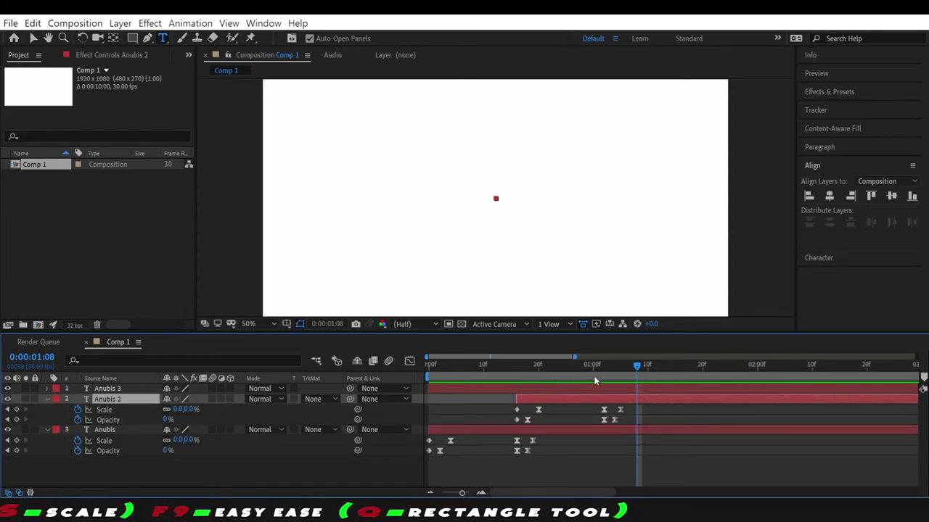
{"action": "key", "text": "Page_Up"}
{"action": "key", "text": "Page_Up"}
{"action": "key", "text": "Page_Up"}
{"action": "key", "text": "Page_Up"}
{"action": "key", "text": "Page_Up"}
{"action": "key", "text": "Page_Up"}
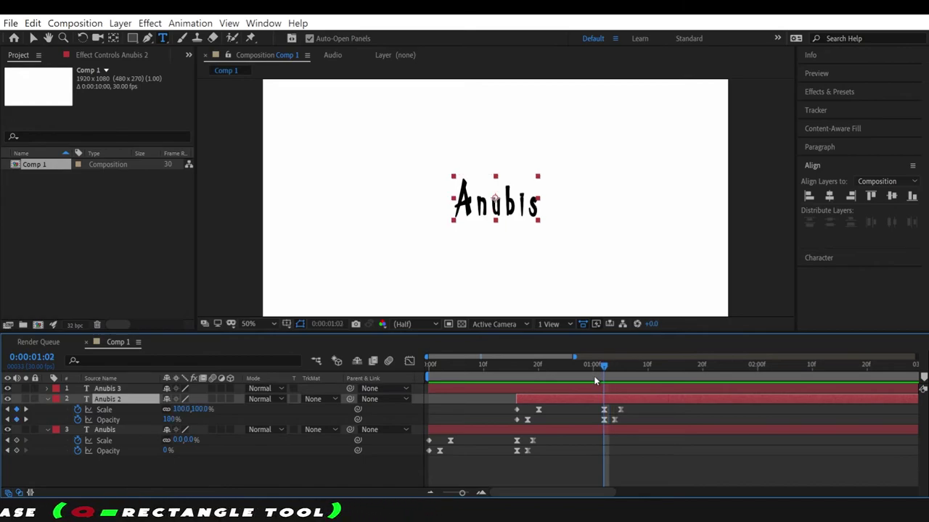
{"action": "left_click_drag", "start_coordinate": [595, 388], "coordinate": [770, 391]}
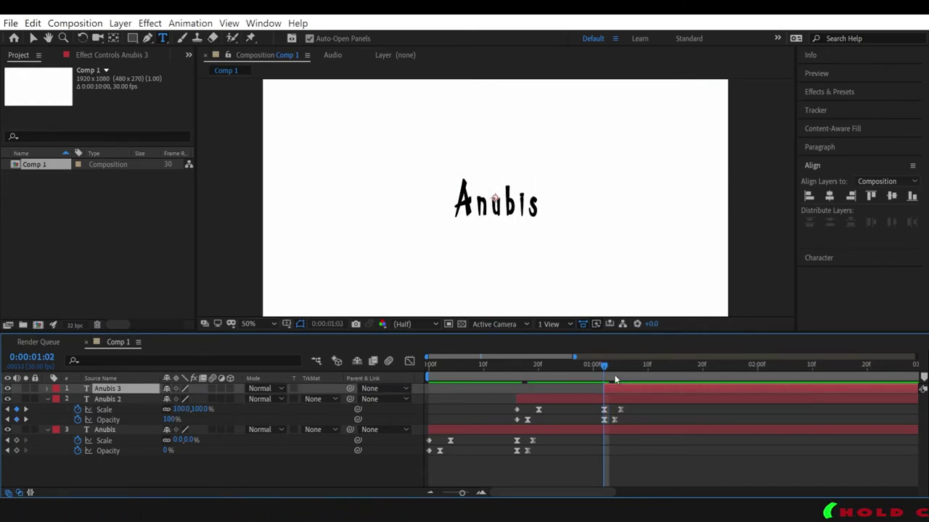
- Preview the staggered titles, then collapse and select the Anubis 2 layer
{"action": "key", "text": "space"}
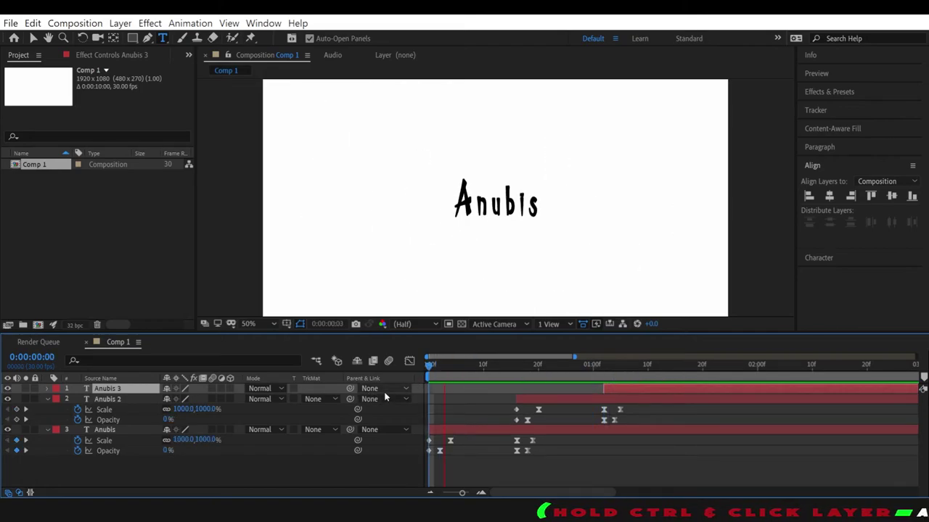
{"action": "key", "text": "space"}
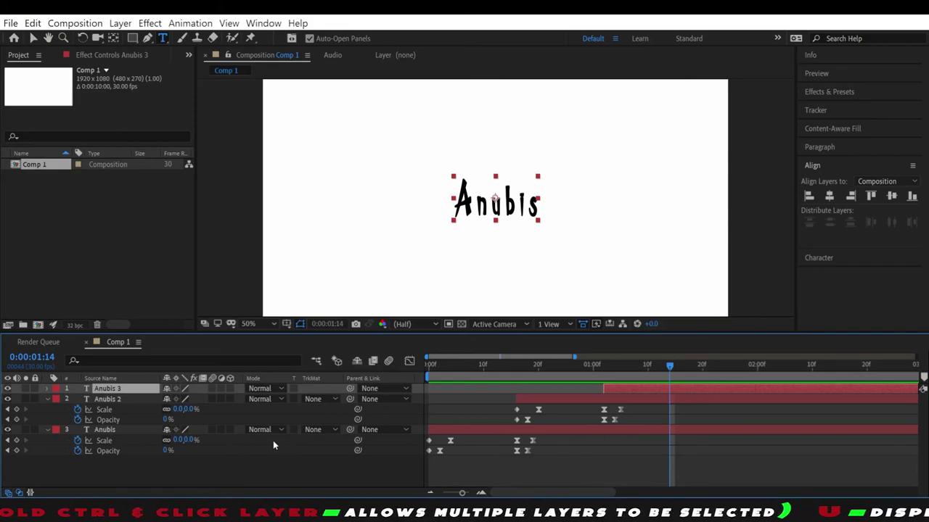
{"action": "left_click", "coordinate": [46, 399]}
{"action": "left_click", "coordinate": [108, 401]}
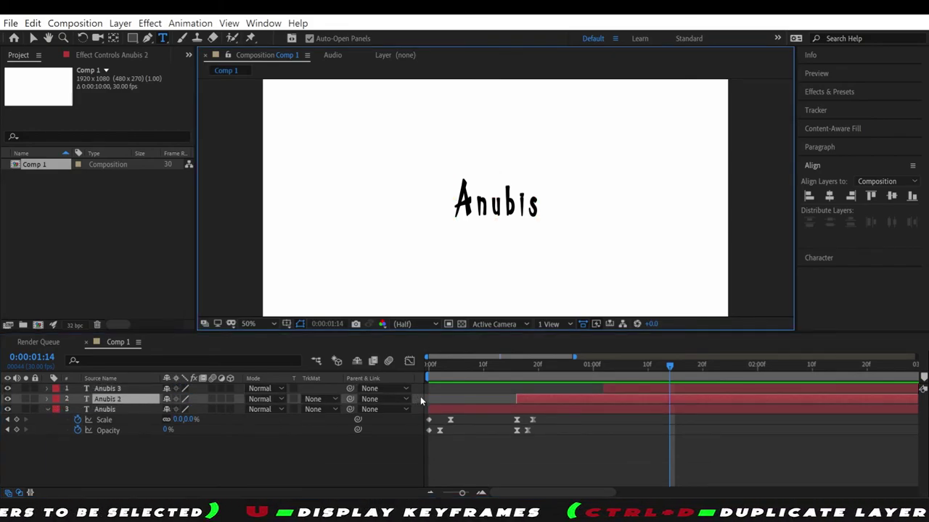
- At frame 21, retype the Anubis 2 text as 'The', centre its anchor, and align it horizontally
{"action": "left_click_drag", "start_coordinate": [561, 366], "coordinate": [543, 368]}
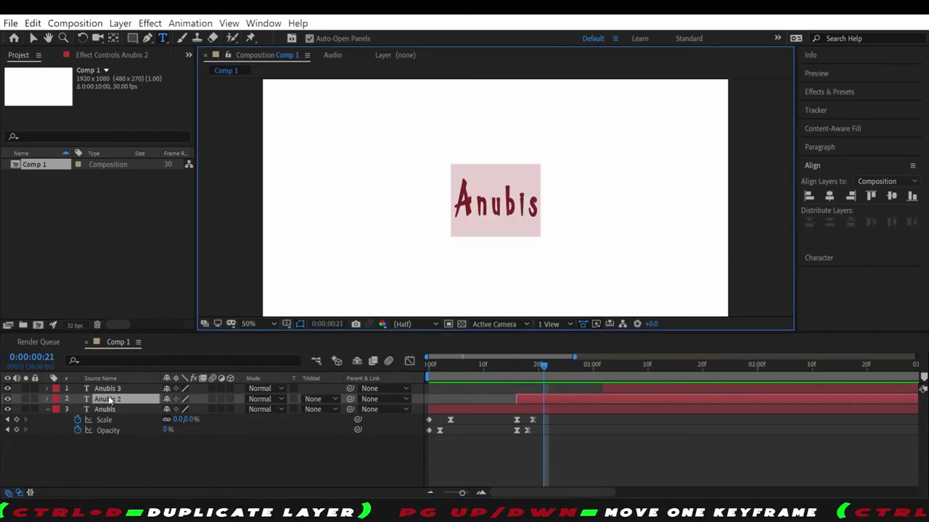
{"action": "type", "text": "Y"}
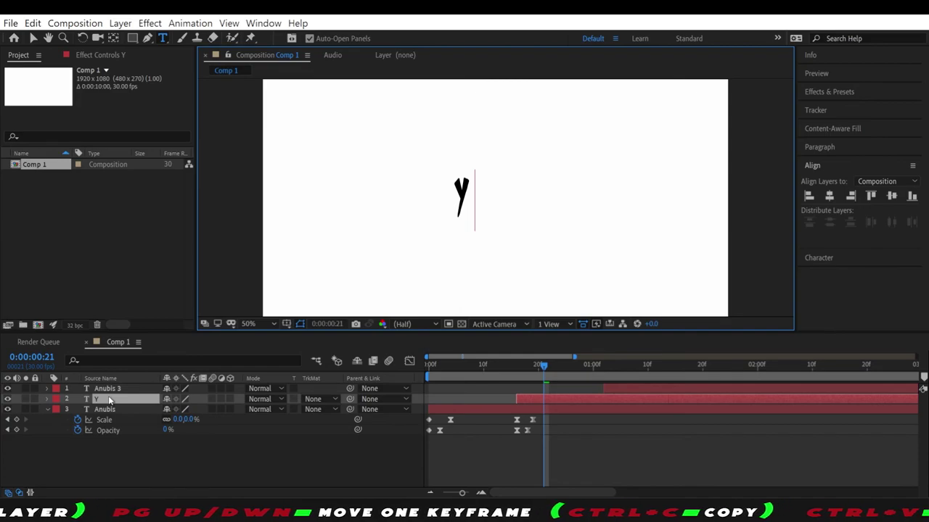
{"action": "key", "text": "BackSpace"}
{"action": "type", "text": "T"}
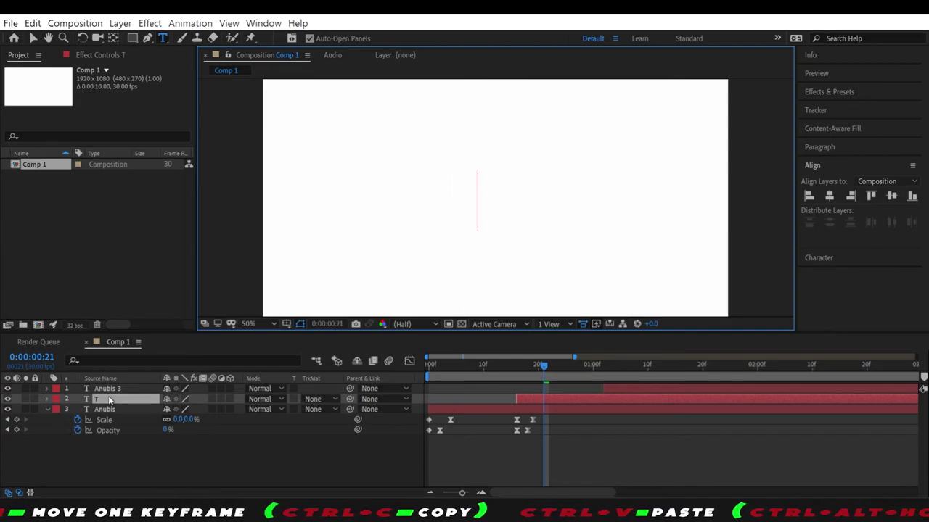
{"action": "type", "text": "he"}
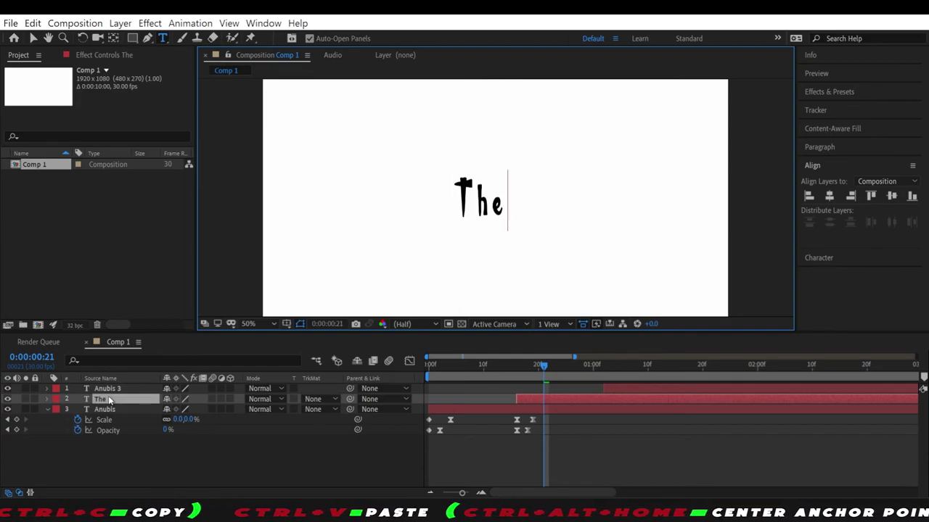
{"action": "key", "text": "ctrl+alt+home"}
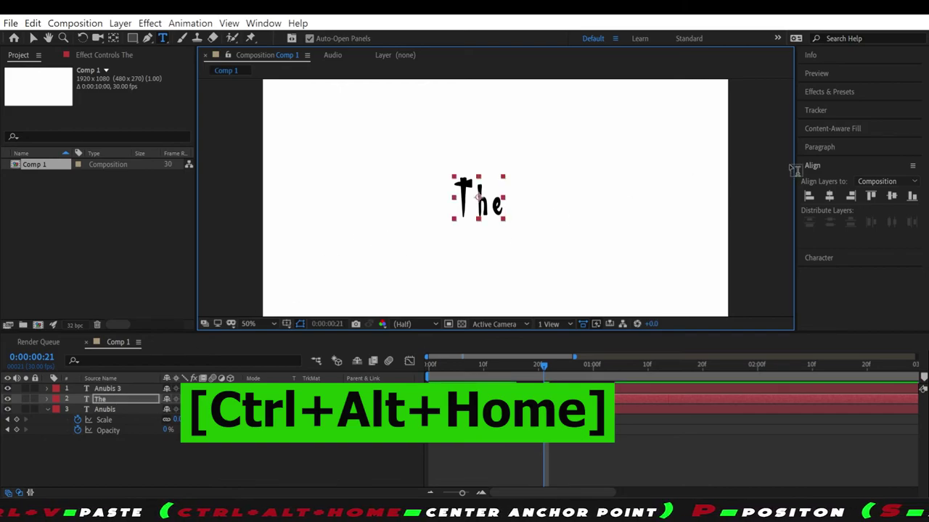
{"action": "left_click", "coordinate": [829, 195]}
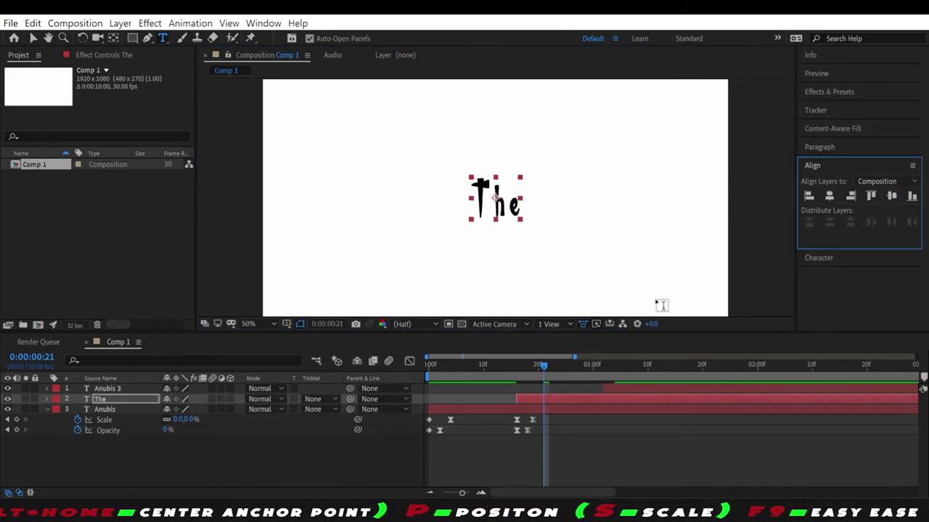
- At 0:00:01:11, retype the Anubis 3 text as 'Sage', centre its anchor, and align it both ways
{"action": "left_click", "coordinate": [654, 371]}
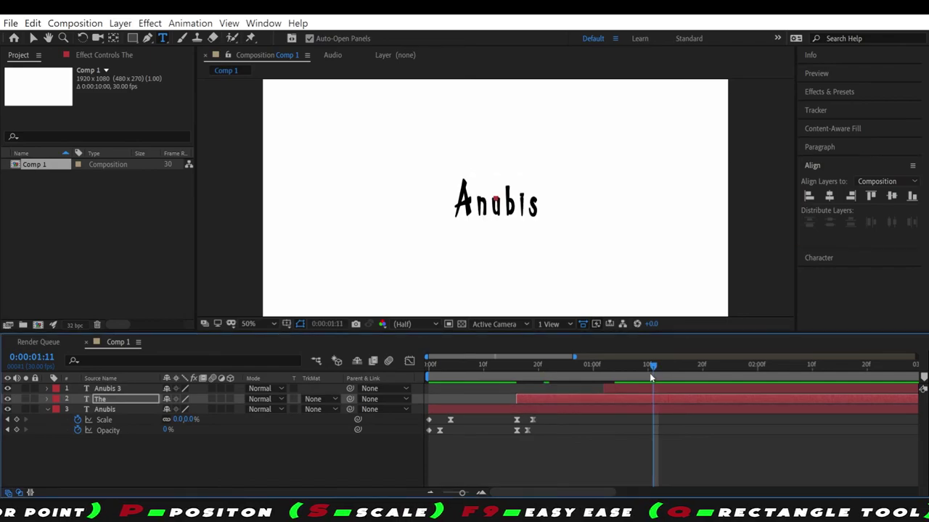
{"action": "left_click", "coordinate": [641, 388]}
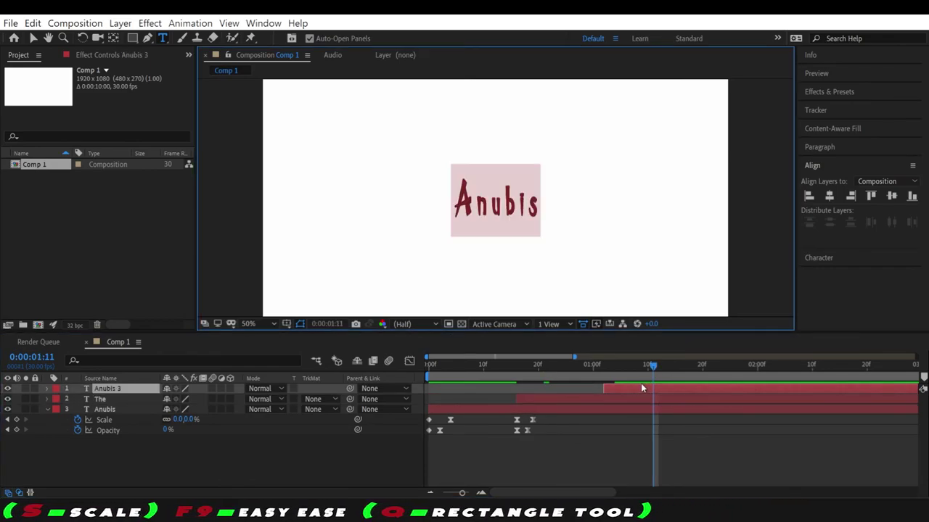
{"action": "double_click", "coordinate": [641, 388]}
{"action": "type", "text": "Sa"}
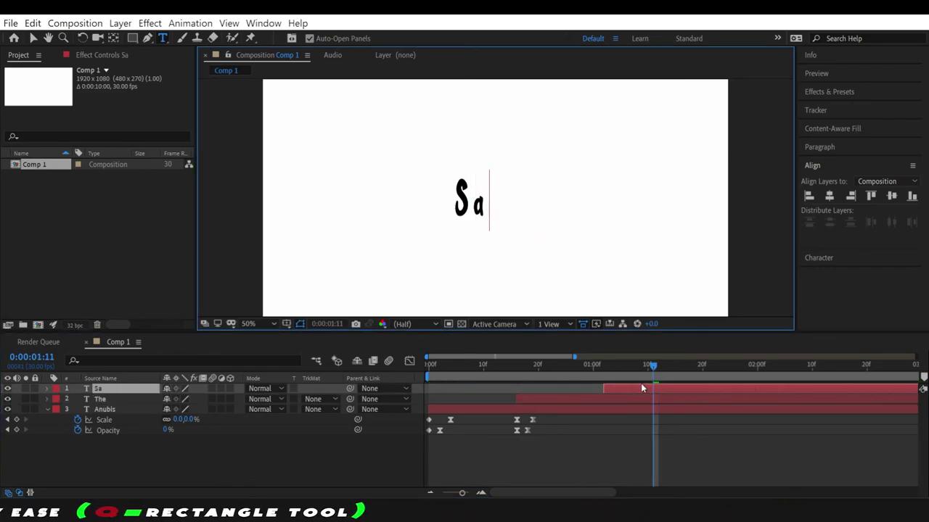
{"action": "type", "text": "ge"}
{"action": "key", "text": "ctrl+alt+Home"}
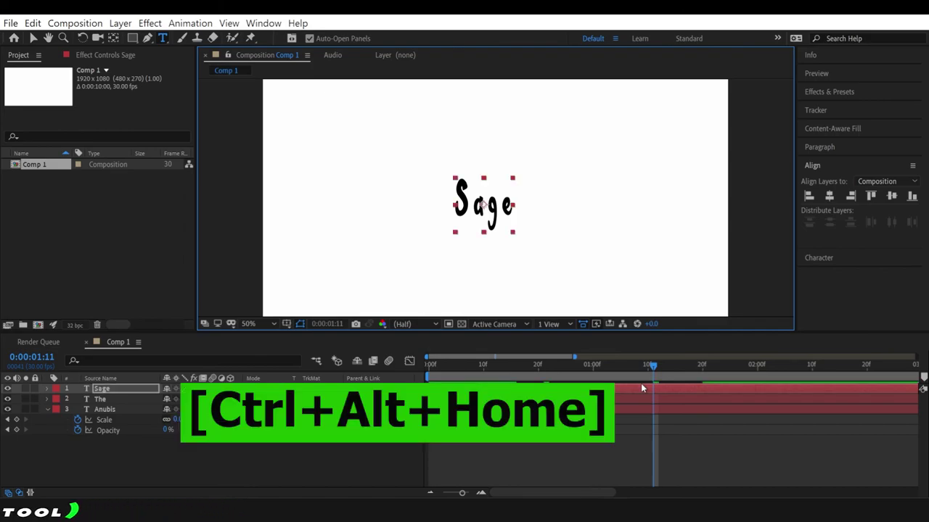
{"action": "left_click", "coordinate": [834, 195]}
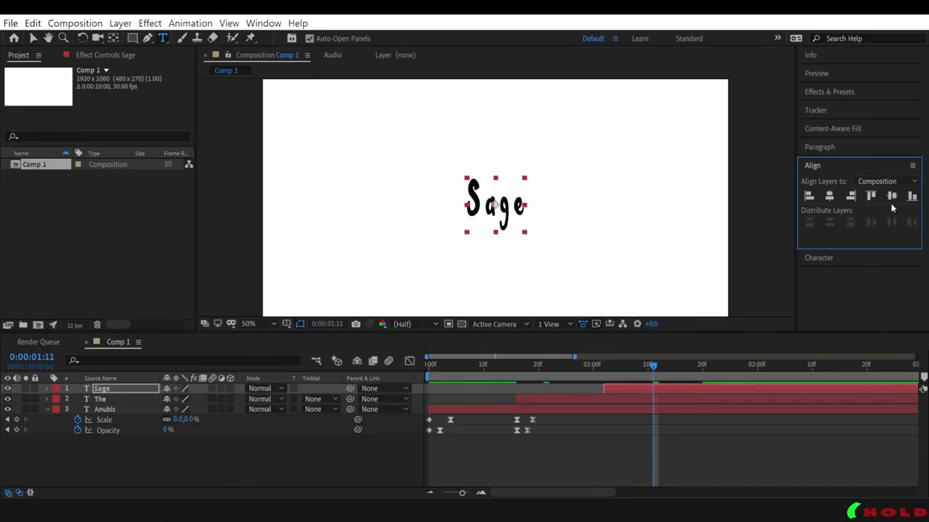
{"action": "left_click", "coordinate": [892, 197]}
- Play the full title sequence preview from the beginning
{"action": "left_click", "coordinate": [650, 366]}
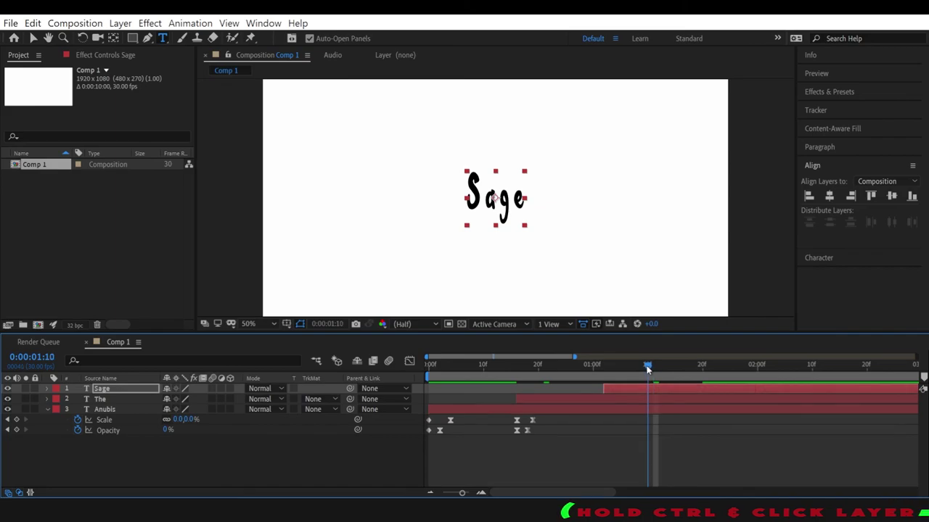
{"action": "key", "text": "Home"}
{"action": "key", "text": "space"}
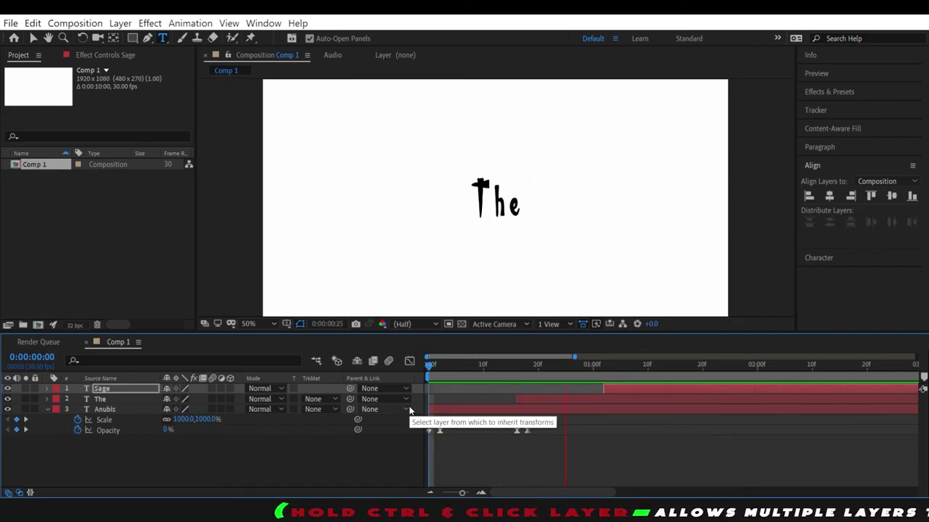
{"action": "key", "text": "space"}
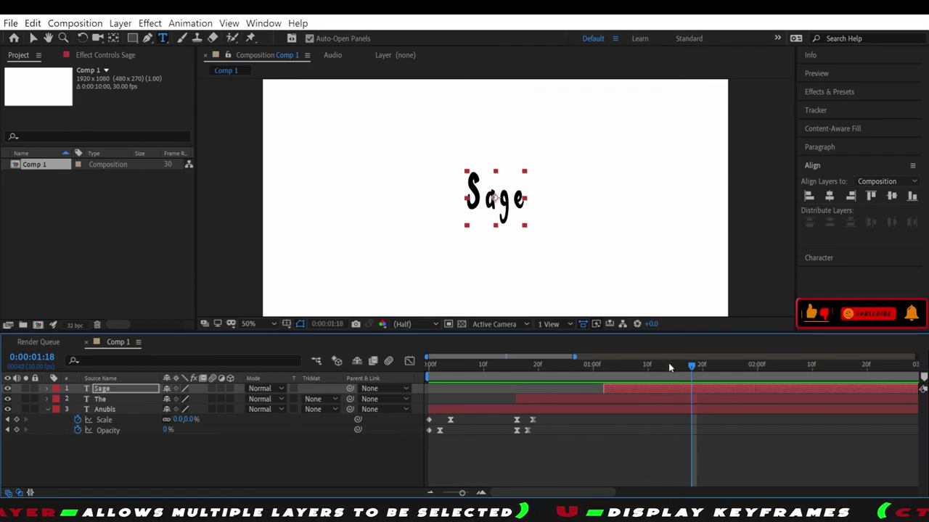
{"action": "left_click_drag", "start_coordinate": [691, 367], "coordinate": [688, 368]}
{"action": "key", "text": "space"}
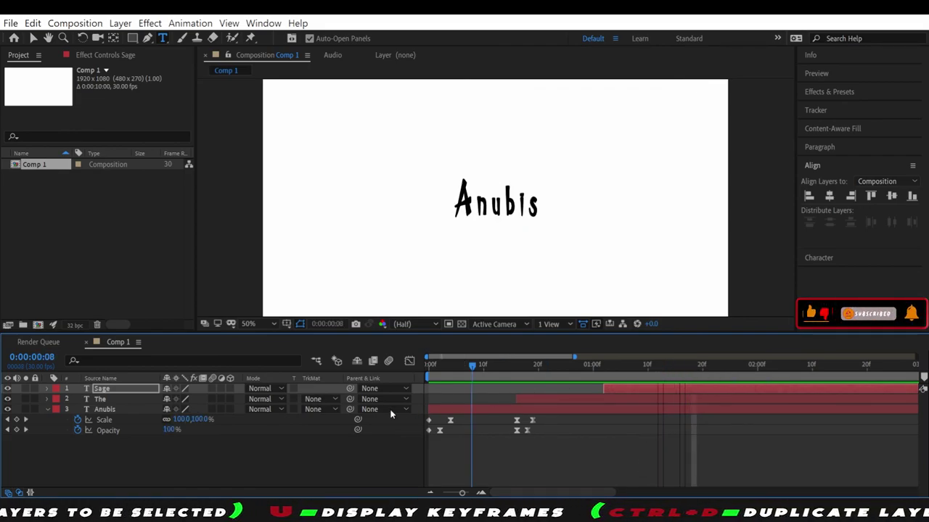
{"action": "key", "text": "space"}
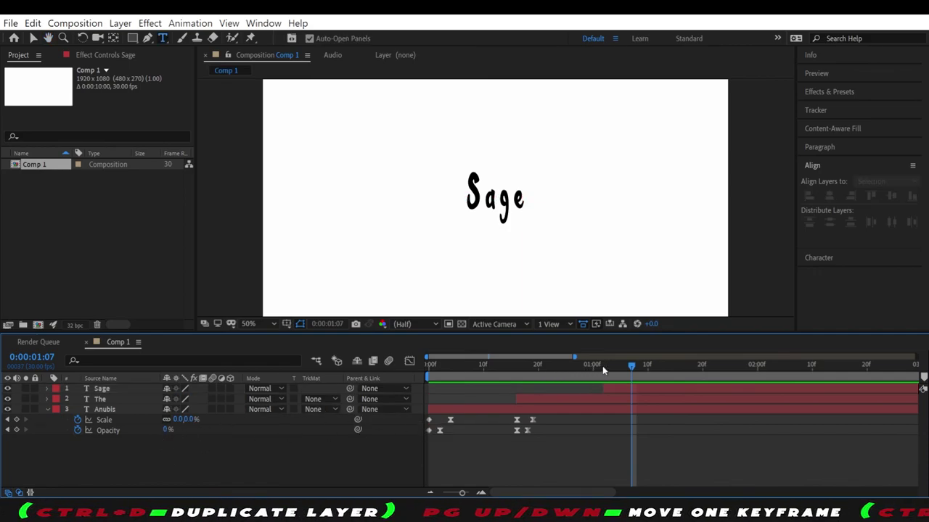
{"action": "key", "text": "Home"}
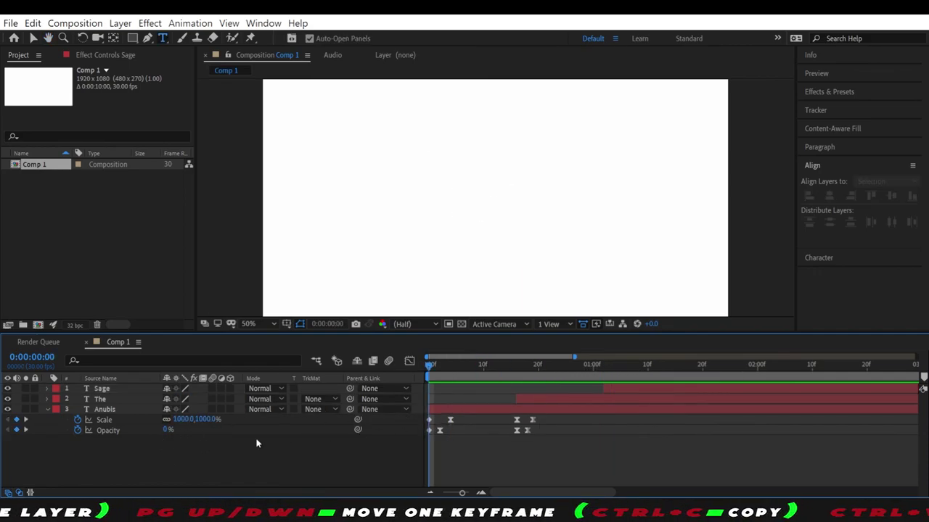